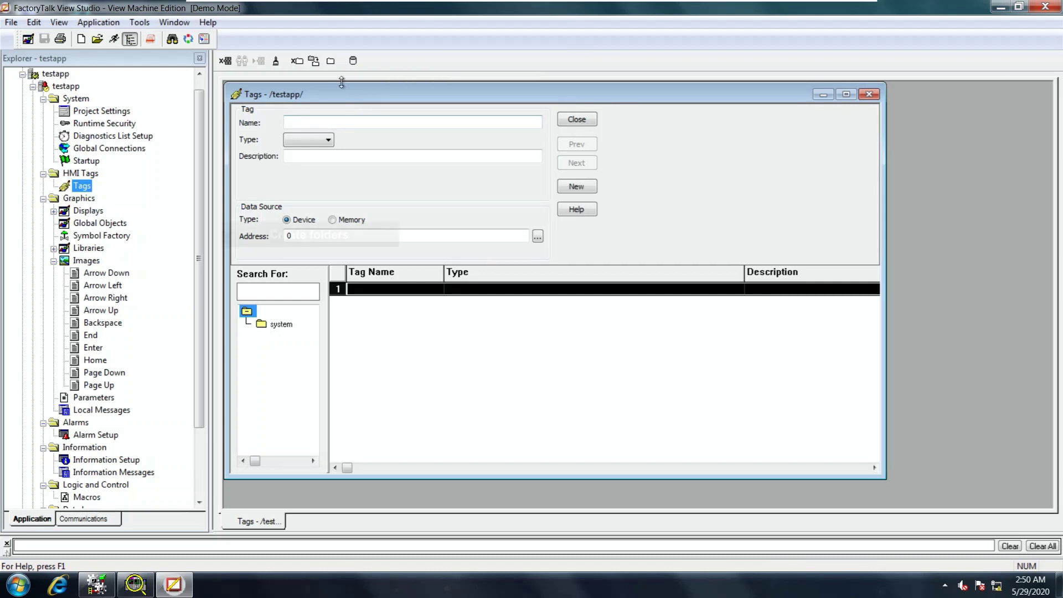
Create a new HMI tag folder named Boiler.
{"action": "left_click", "coordinate": [331, 62]}
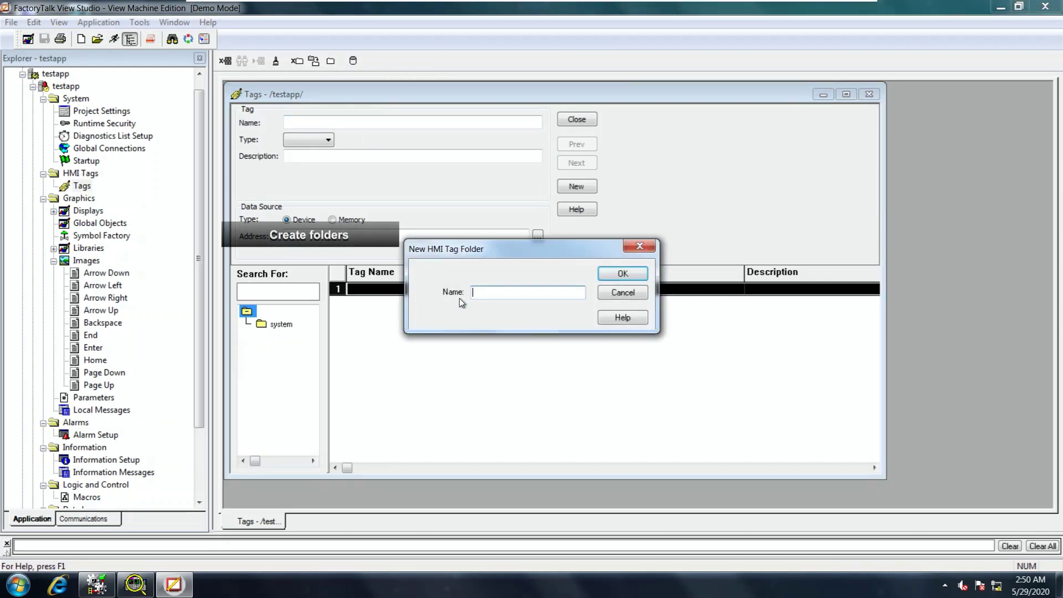
{"action": "type", "text": "Boiler"}
{"action": "left_click", "coordinate": [623, 275]}
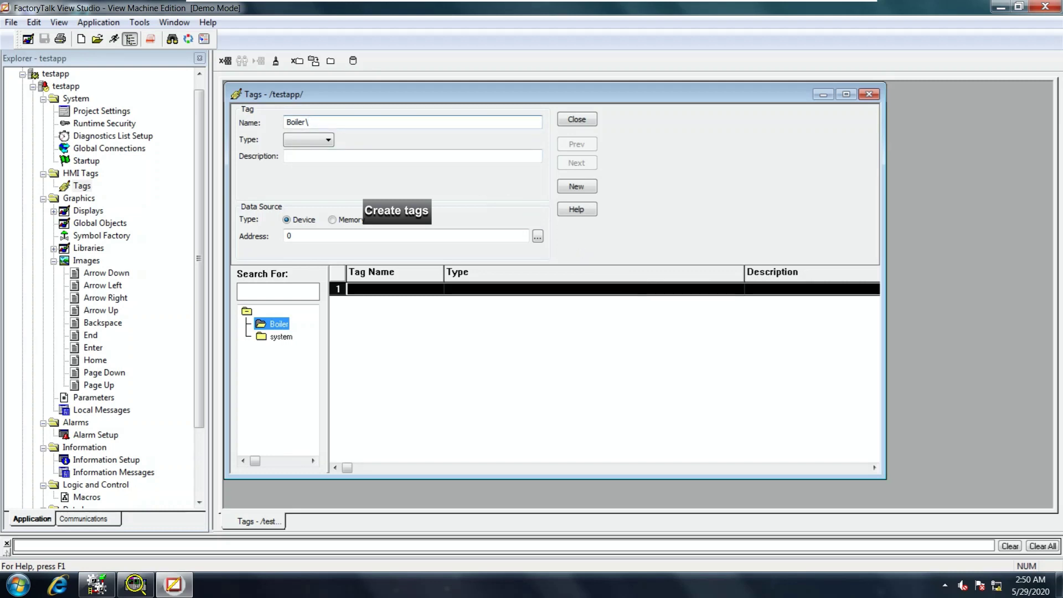
Create the Digital tag tag1 in the Boiler folder with Memory as its data source and accept it.
{"action": "type", "text": "tag1"}
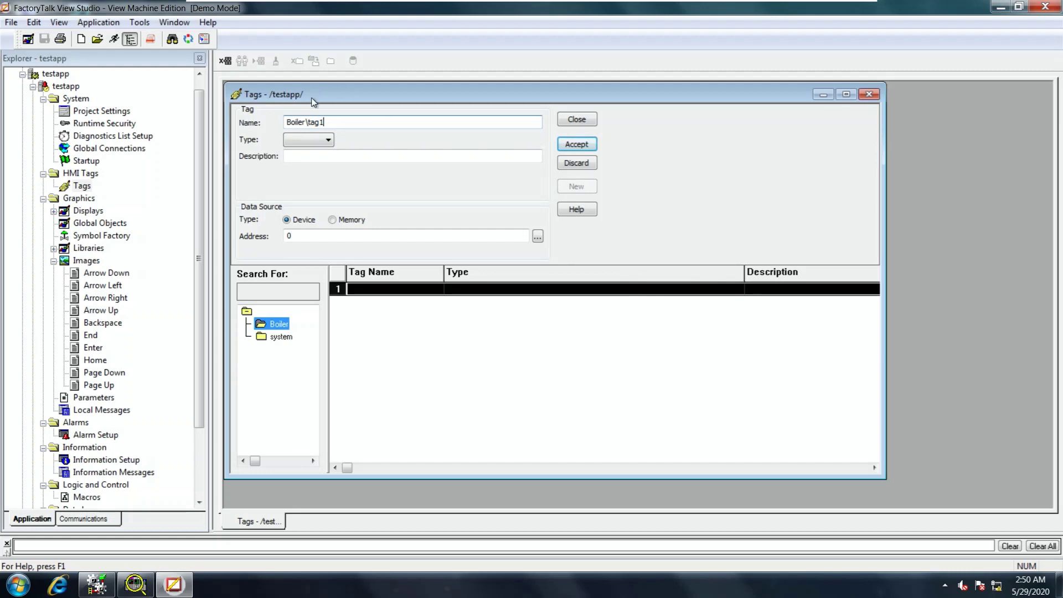
{"action": "left_click", "coordinate": [311, 140]}
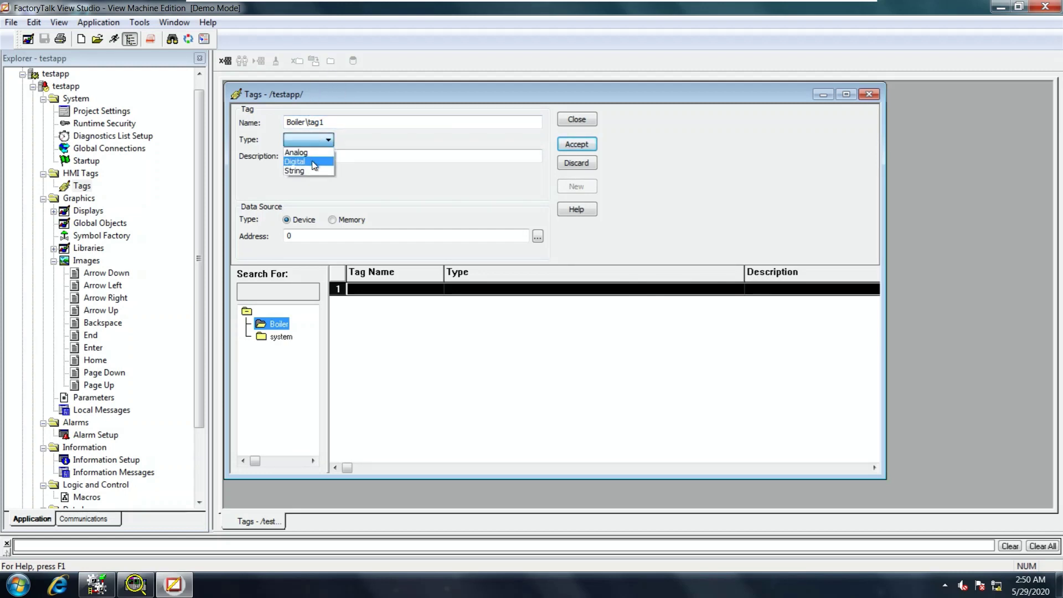
{"action": "left_click", "coordinate": [314, 162]}
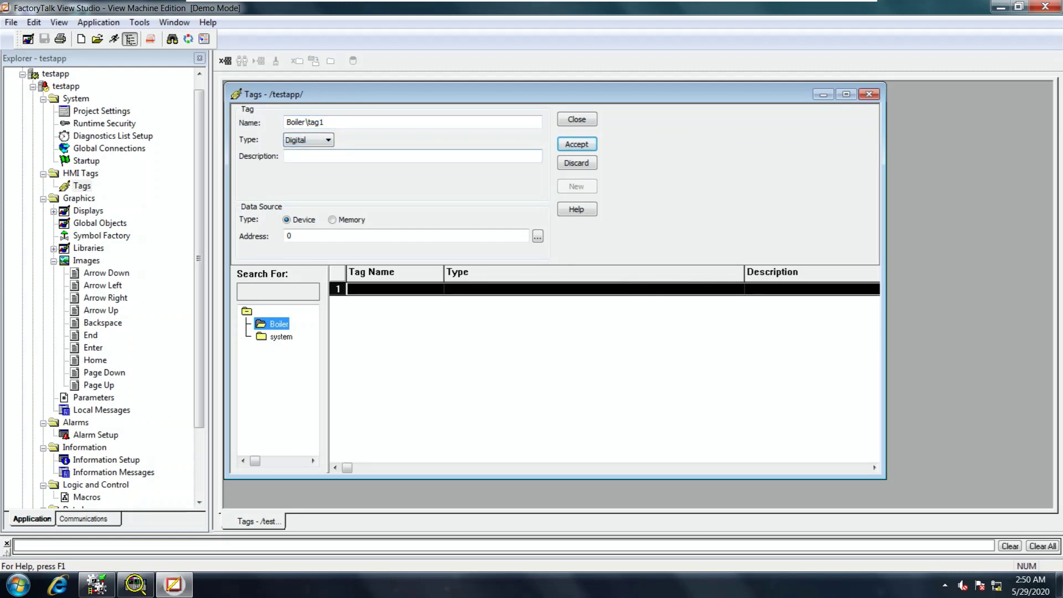
{"action": "left_click", "coordinate": [334, 219]}
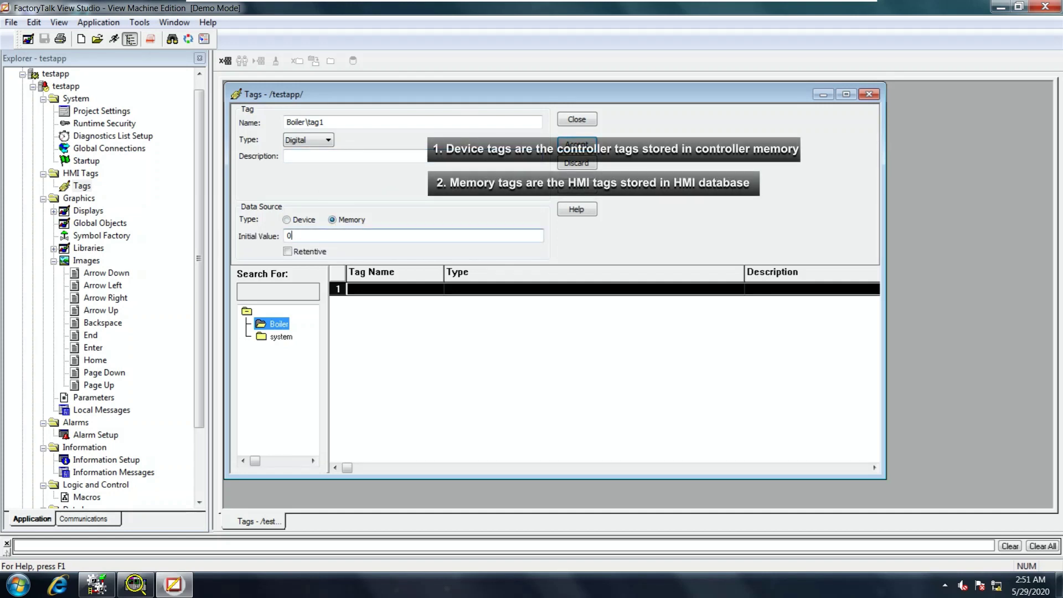
{"action": "left_click", "coordinate": [568, 146]}
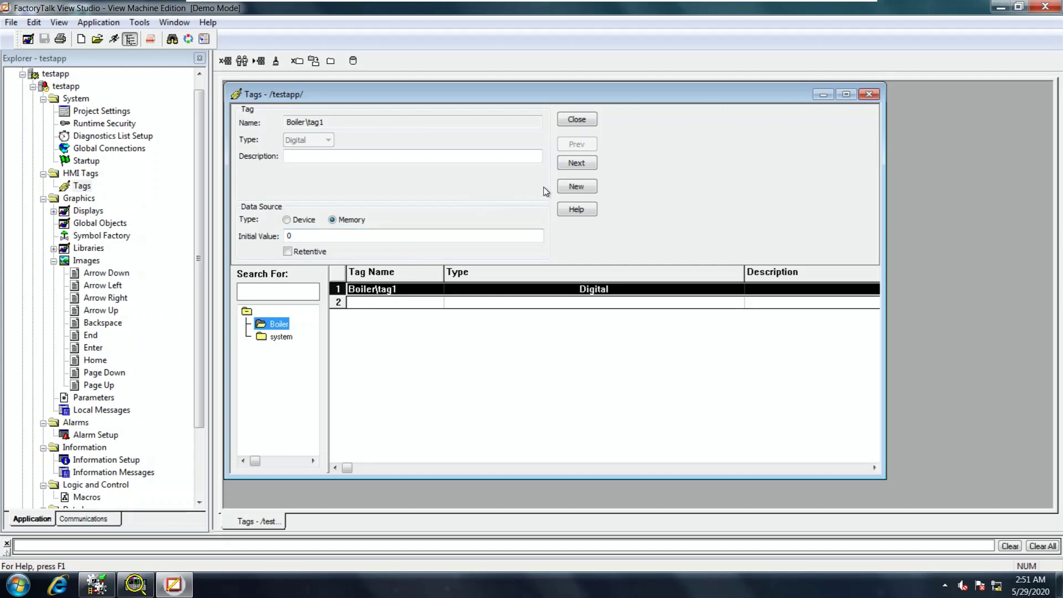
Create the Analog memory tag tag2 in the Boiler folder, keeping the Default data type, and accept it.
{"action": "left_click", "coordinate": [565, 188]}
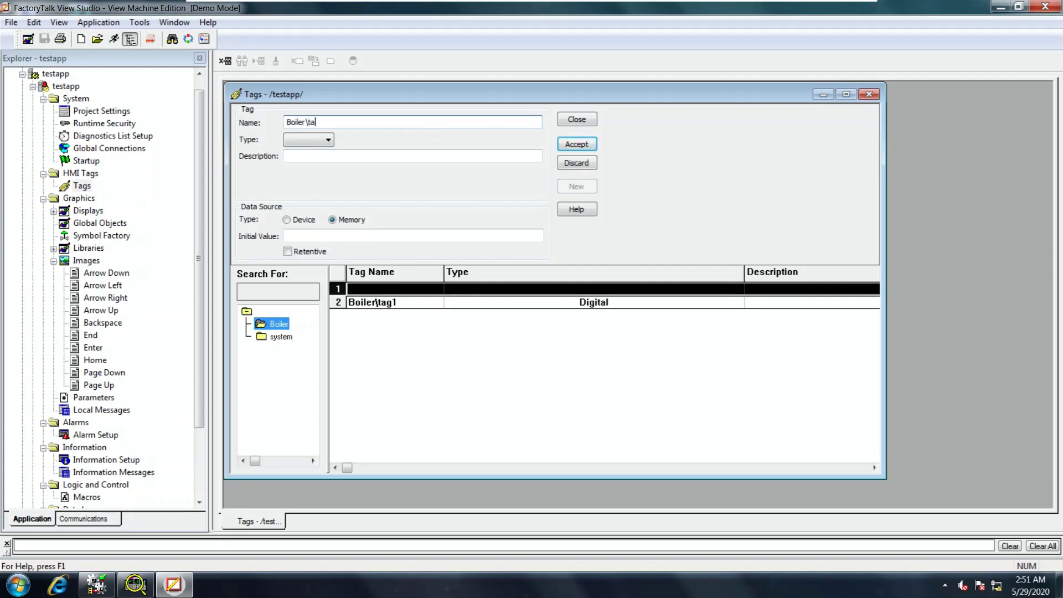
{"action": "left_click", "coordinate": [320, 144]}
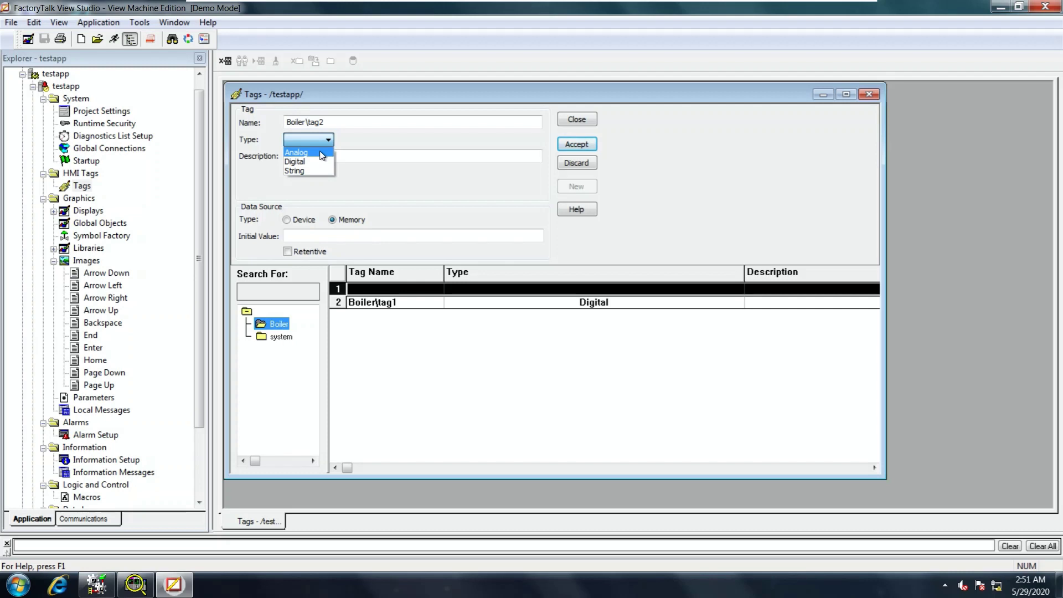
{"action": "left_click", "coordinate": [322, 153]}
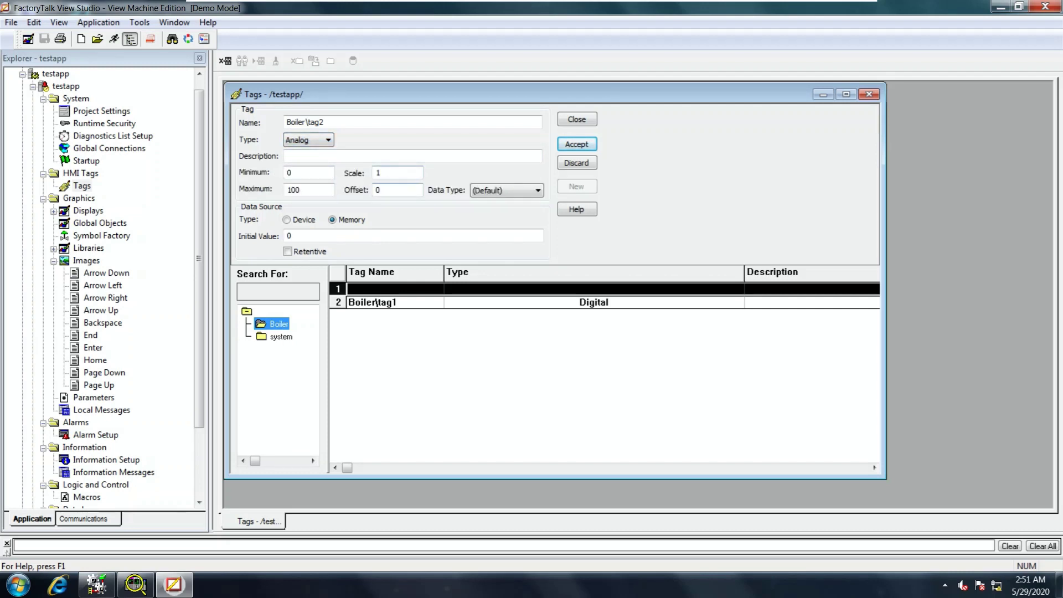
{"action": "left_click", "coordinate": [483, 190]}
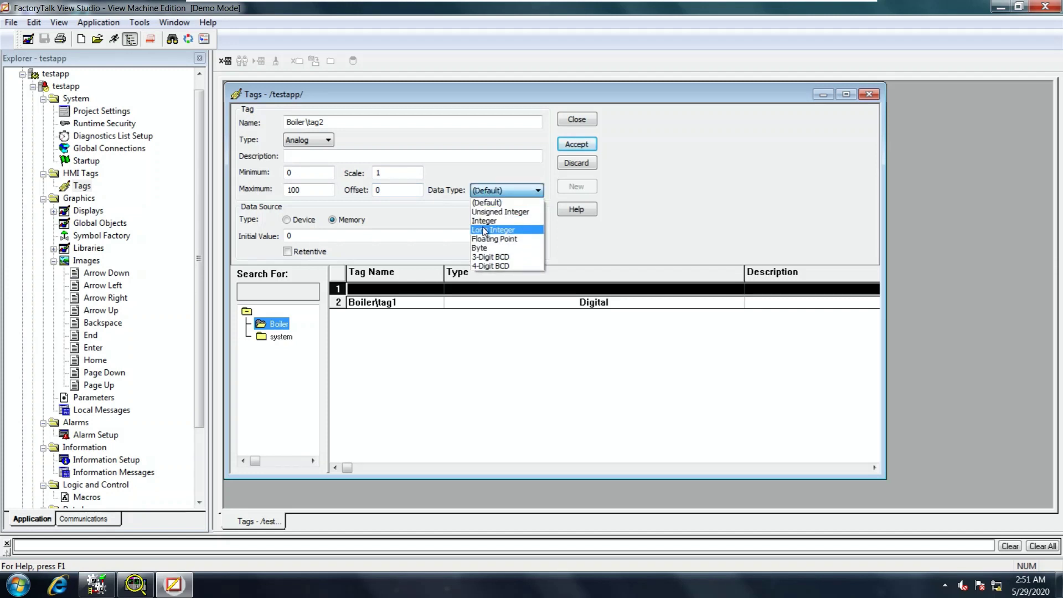
{"action": "left_click", "coordinate": [490, 195]}
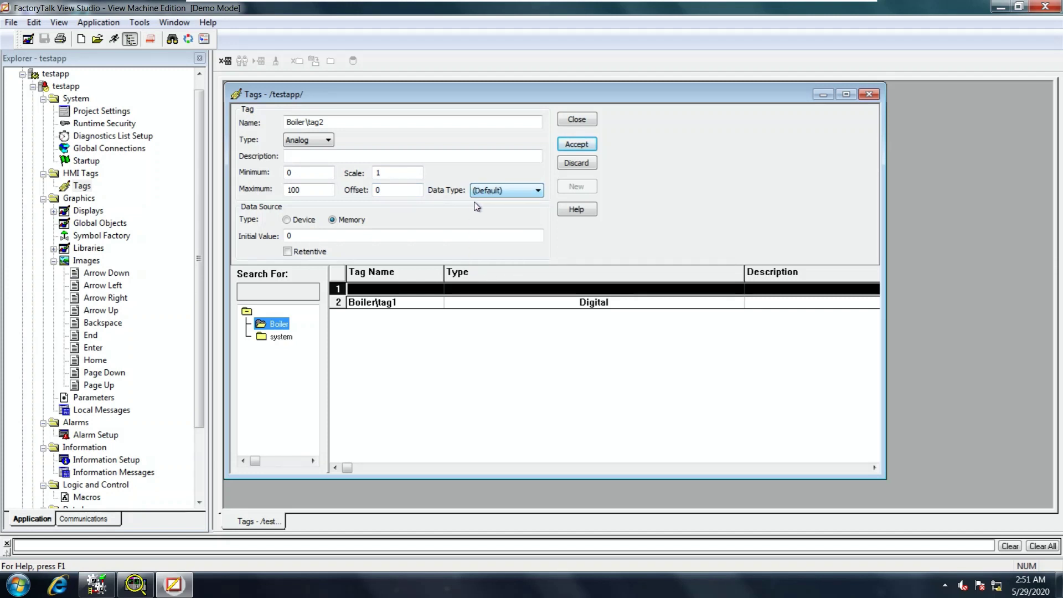
{"action": "left_click", "coordinate": [450, 231]}
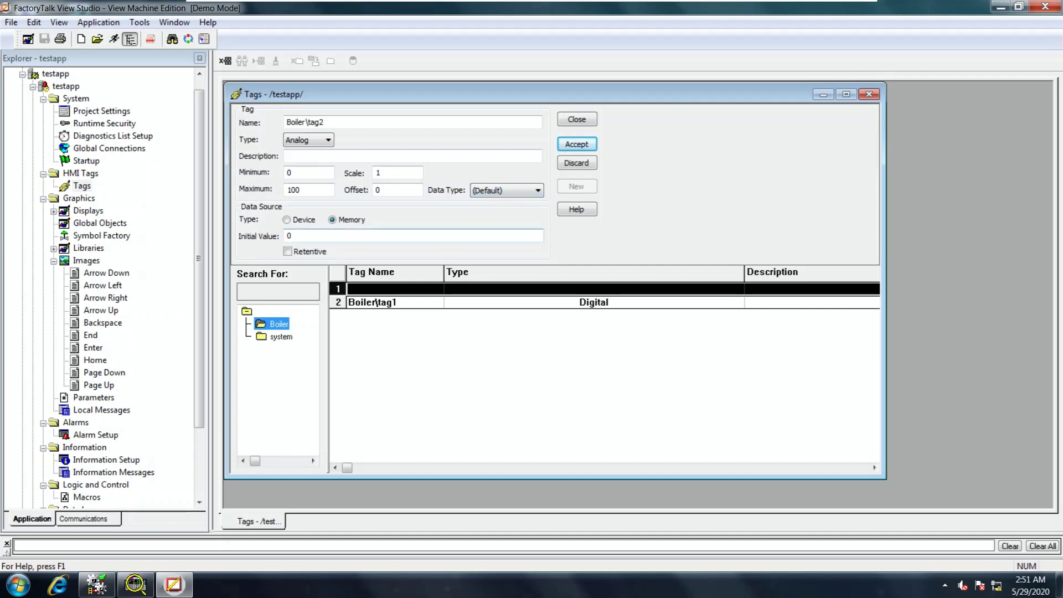
{"action": "left_click", "coordinate": [577, 145]}
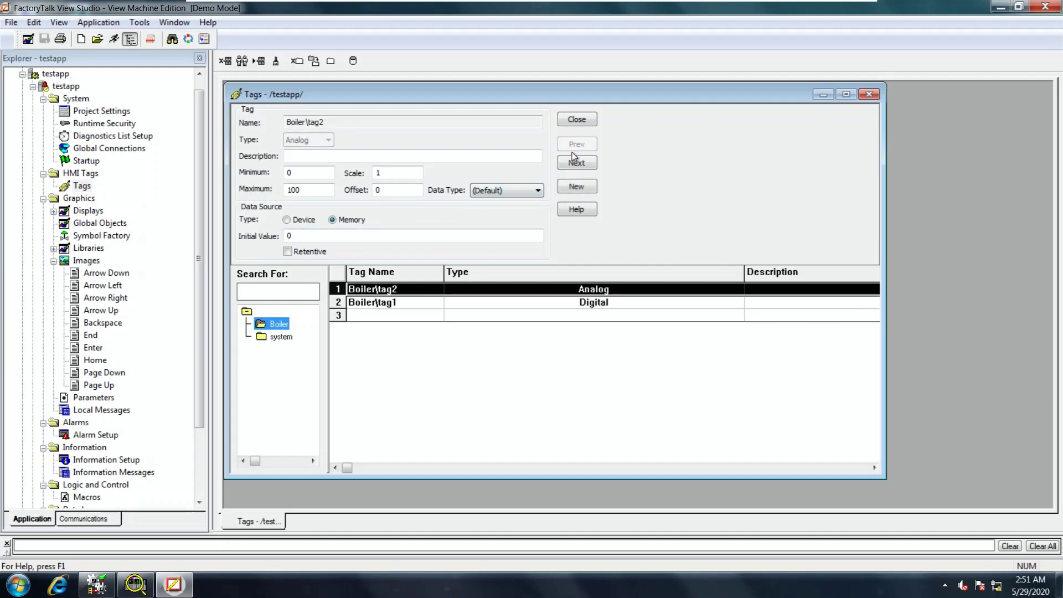
Start another new tag in the Boiler folder, named string and with the type String.
{"action": "left_click", "coordinate": [395, 304]}
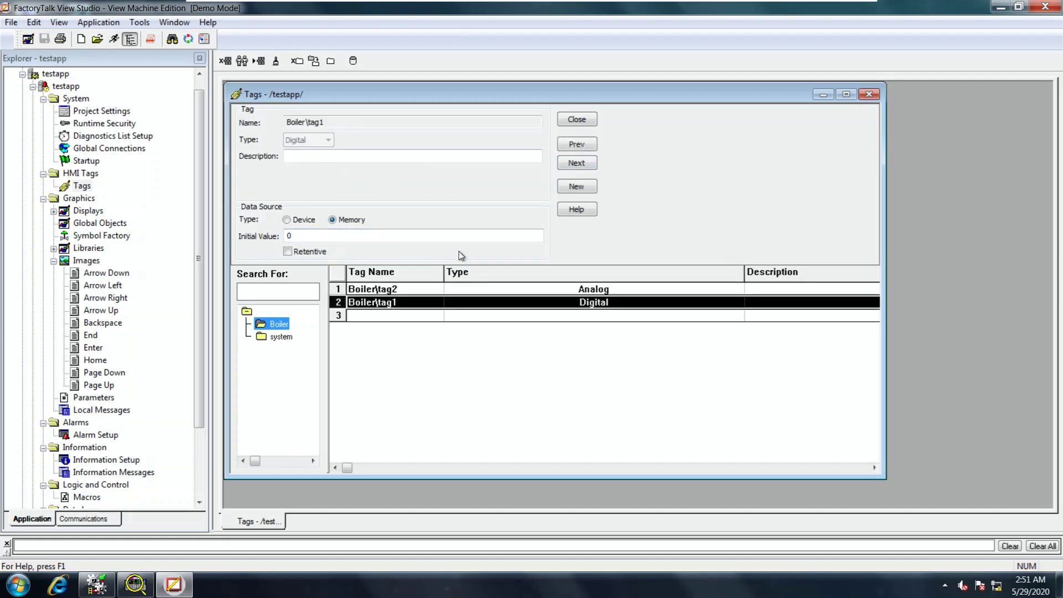
{"action": "left_click", "coordinate": [576, 186]}
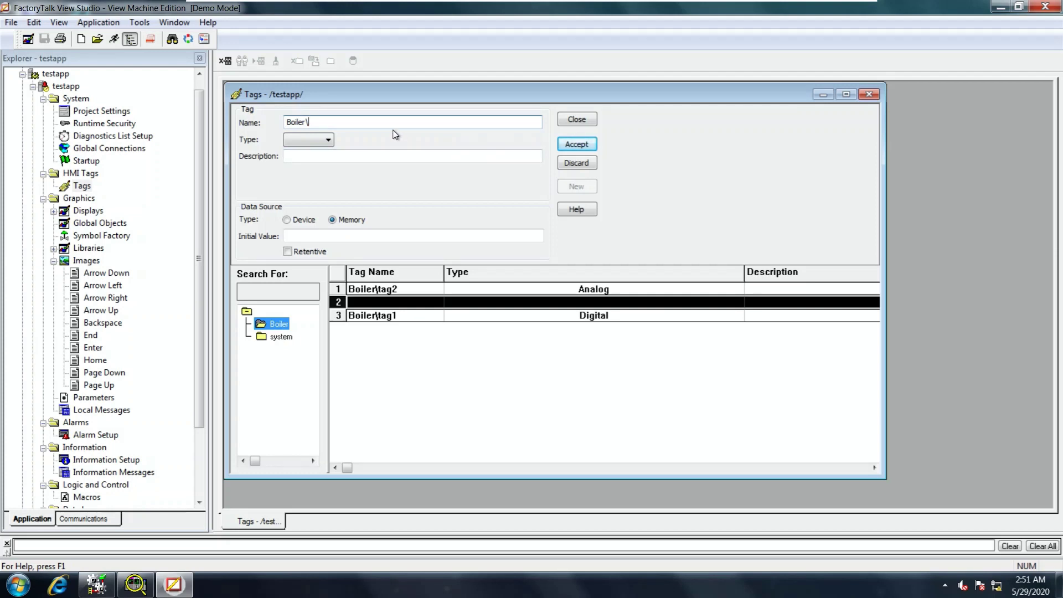
{"action": "type", "text": "string"}
{"action": "left_click", "coordinate": [329, 140]}
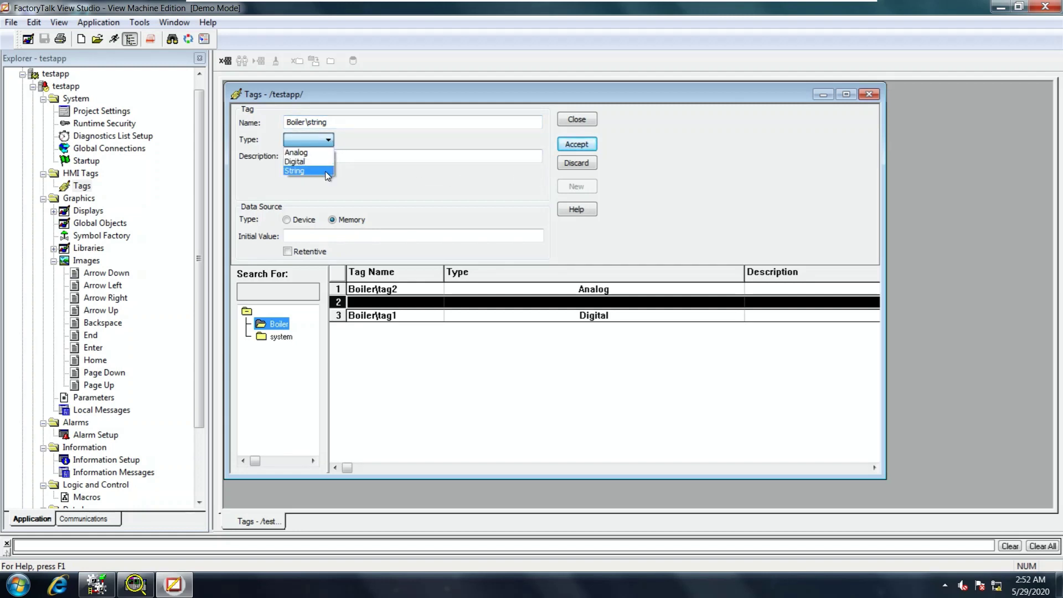
{"action": "left_click", "coordinate": [328, 172]}
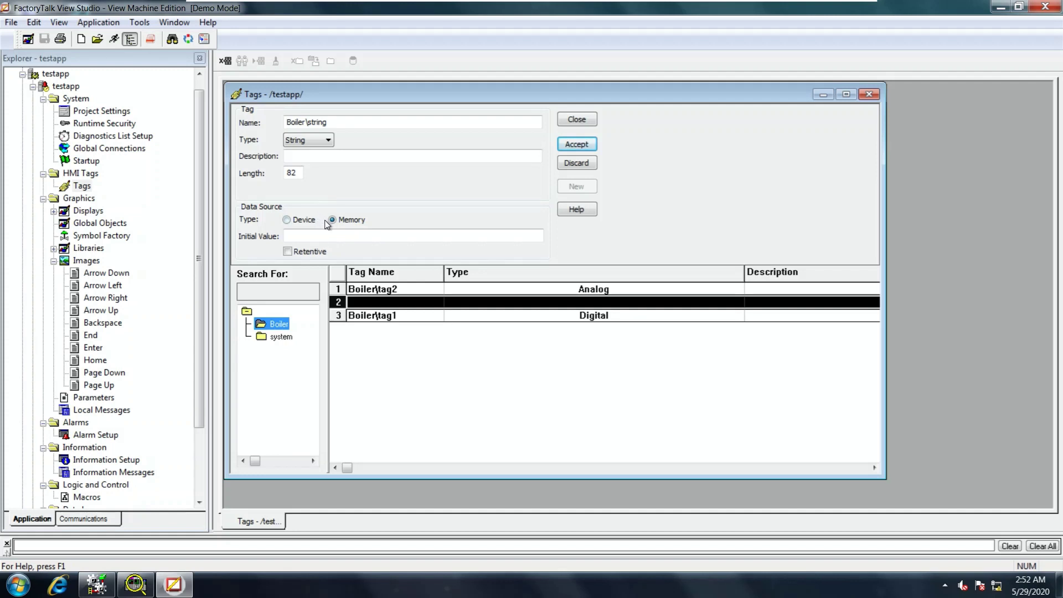
Give the string tag the initial value "Welcome to Automation World", make it retentive and accept it.
{"action": "left_click", "coordinate": [328, 236]}
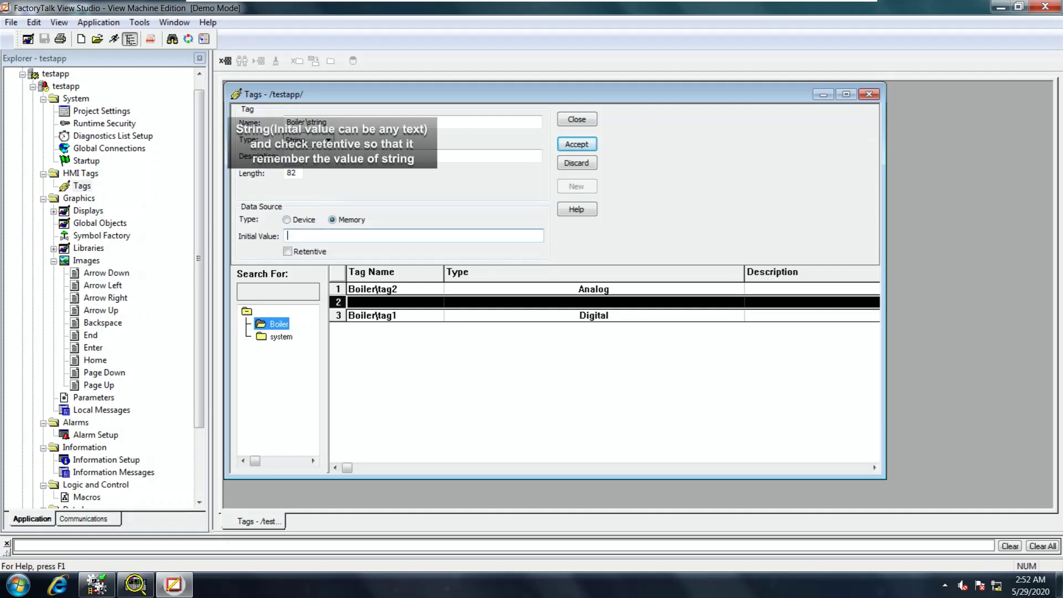
{"action": "type", "text": "We"}
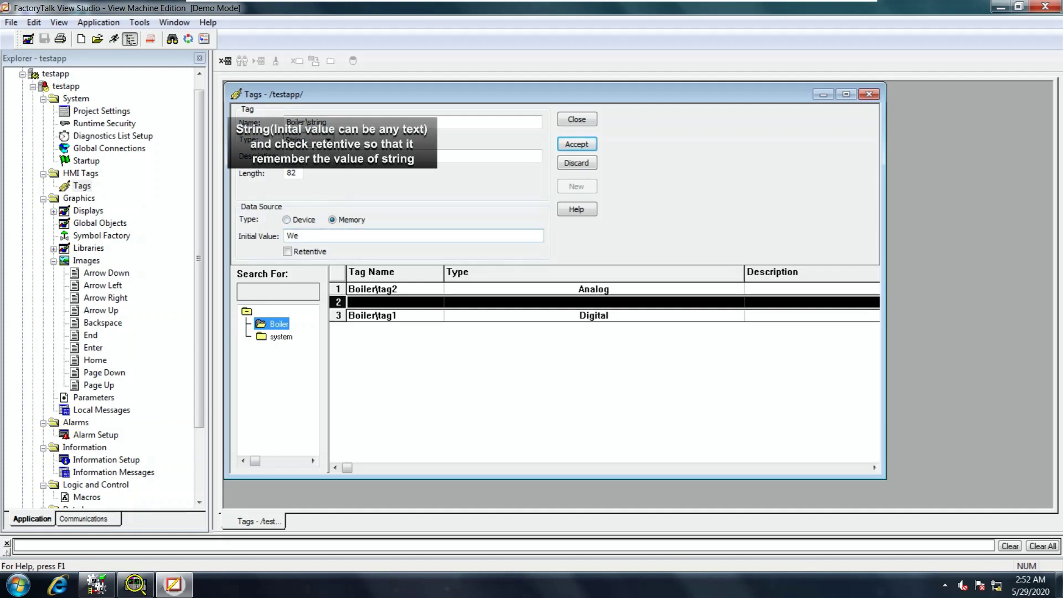
{"action": "type", "text": "lcom"}
{"action": "type", "text": "e to Automation World"}
{"action": "left_click", "coordinate": [286, 252]}
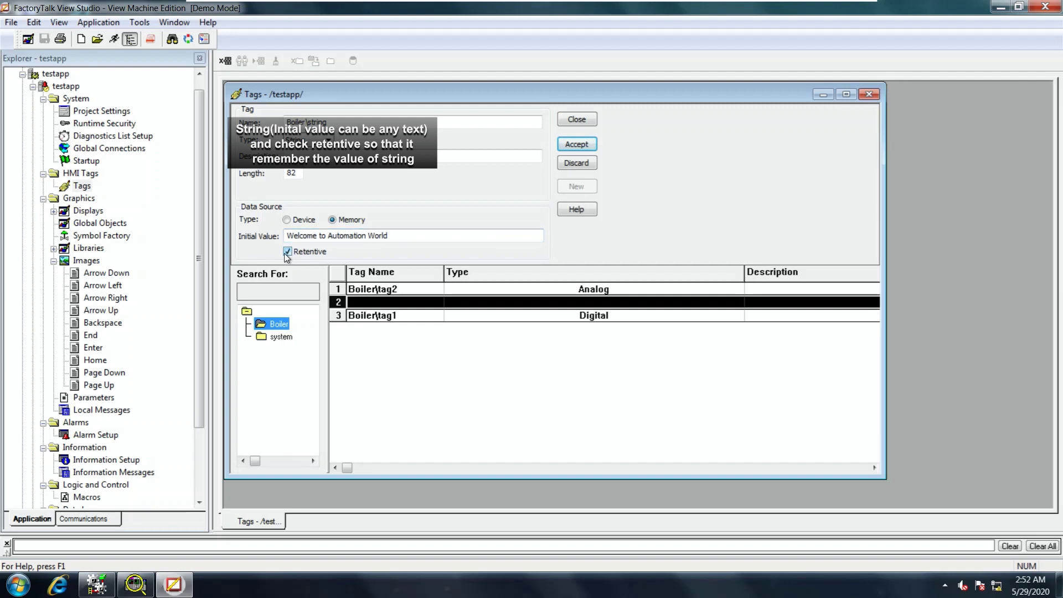
{"action": "left_click", "coordinate": [571, 145]}
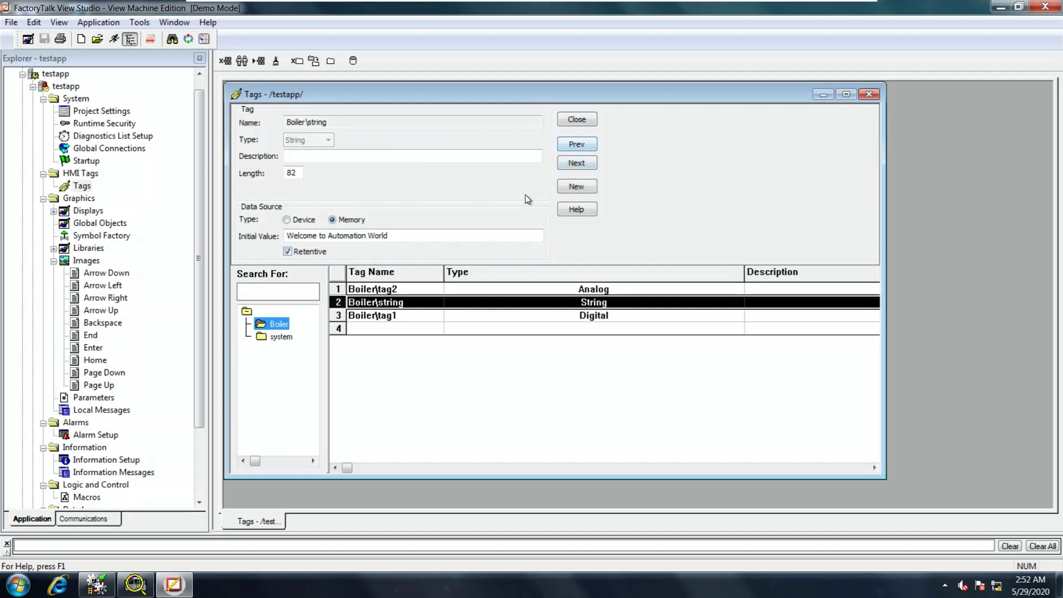
Duplicate the Boiler folder with its tags as Boiler2 and show the tags in the copy.
{"action": "left_click", "coordinate": [370, 318]}
{"action": "left_click", "coordinate": [365, 297]}
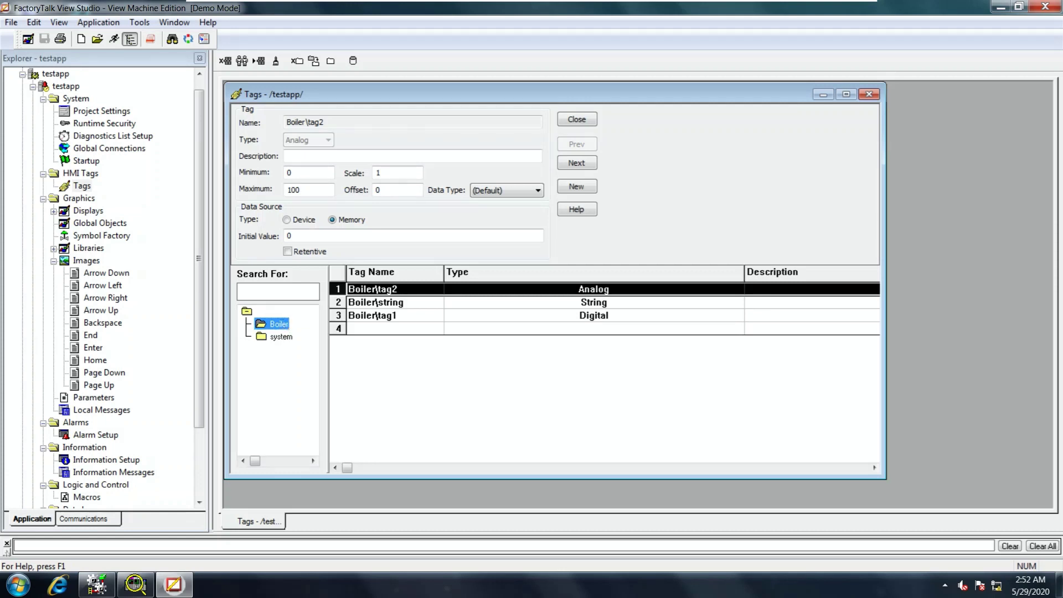
{"action": "left_click", "coordinate": [314, 62]}
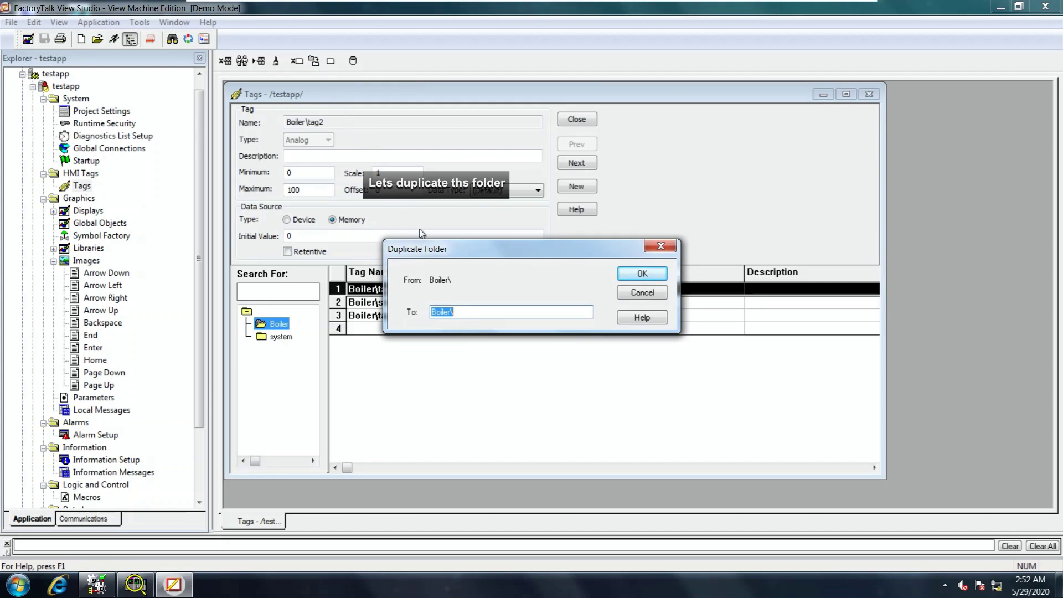
{"action": "left_click", "coordinate": [480, 311]}
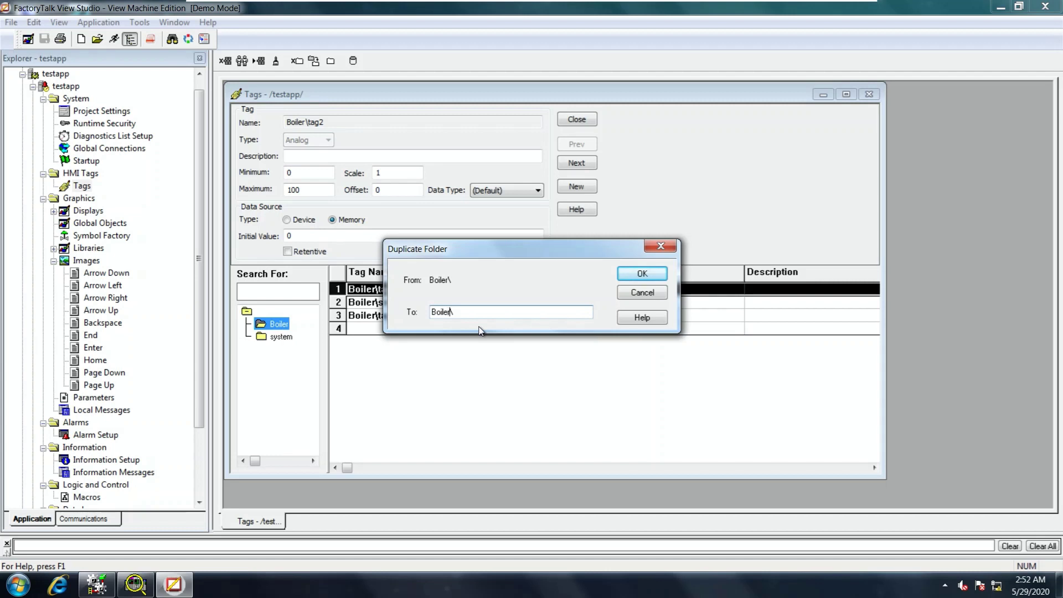
{"action": "type", "text": "2"}
{"action": "left_click", "coordinate": [624, 279]}
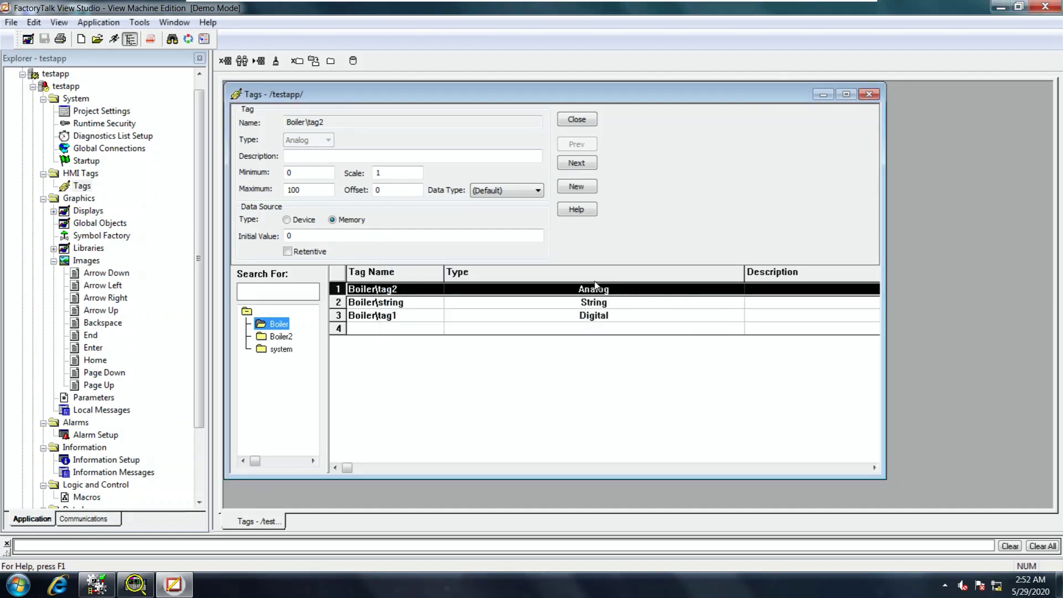
{"action": "left_click", "coordinate": [280, 336]}
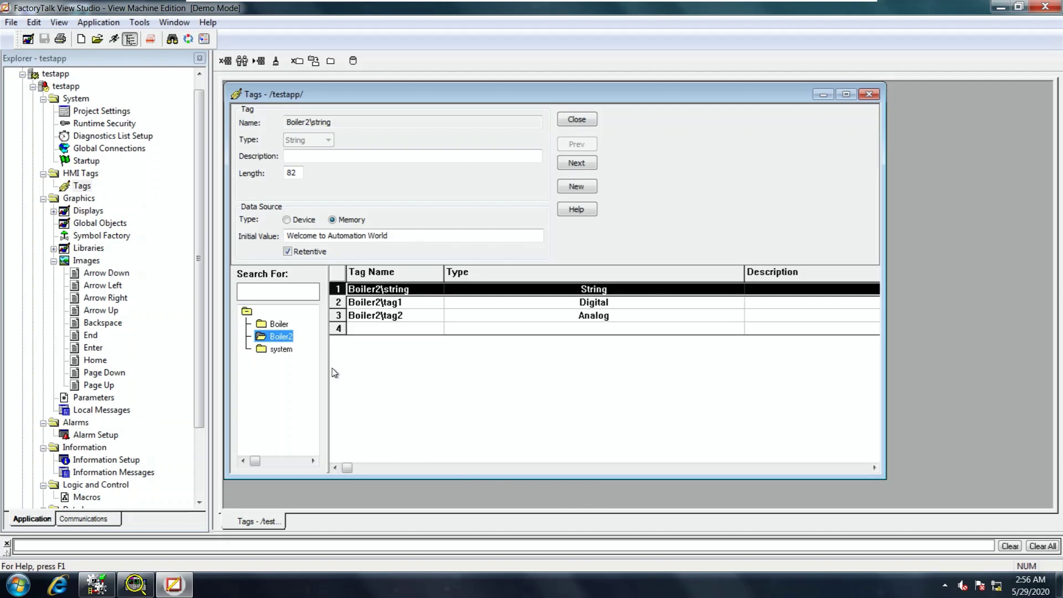
Start a new Digital tag named PLCtag in the Boiler folder with Device as its data source.
{"action": "left_click", "coordinate": [281, 326]}
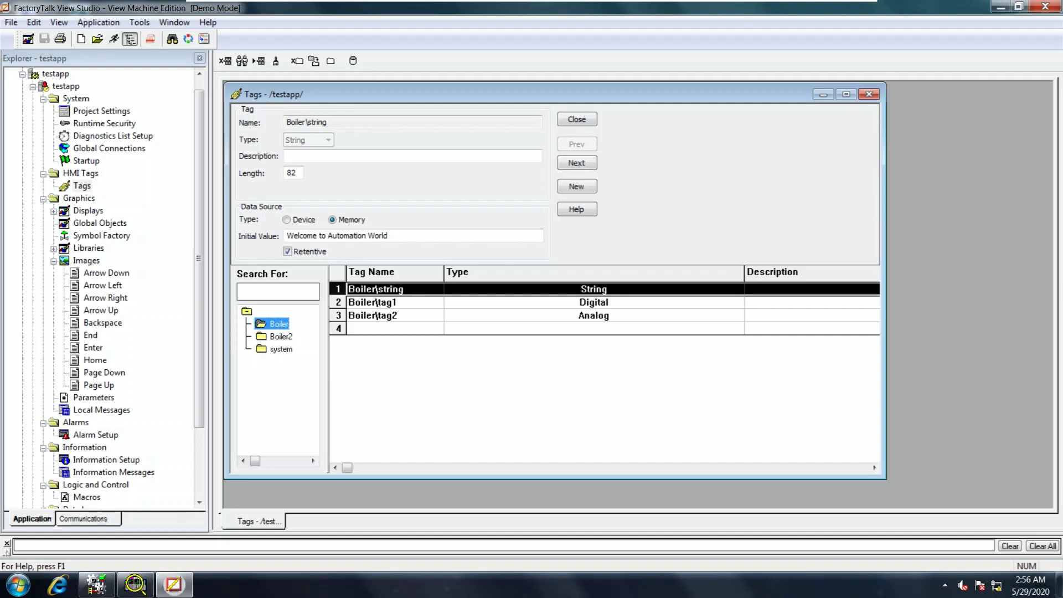
{"action": "left_click", "coordinate": [575, 187]}
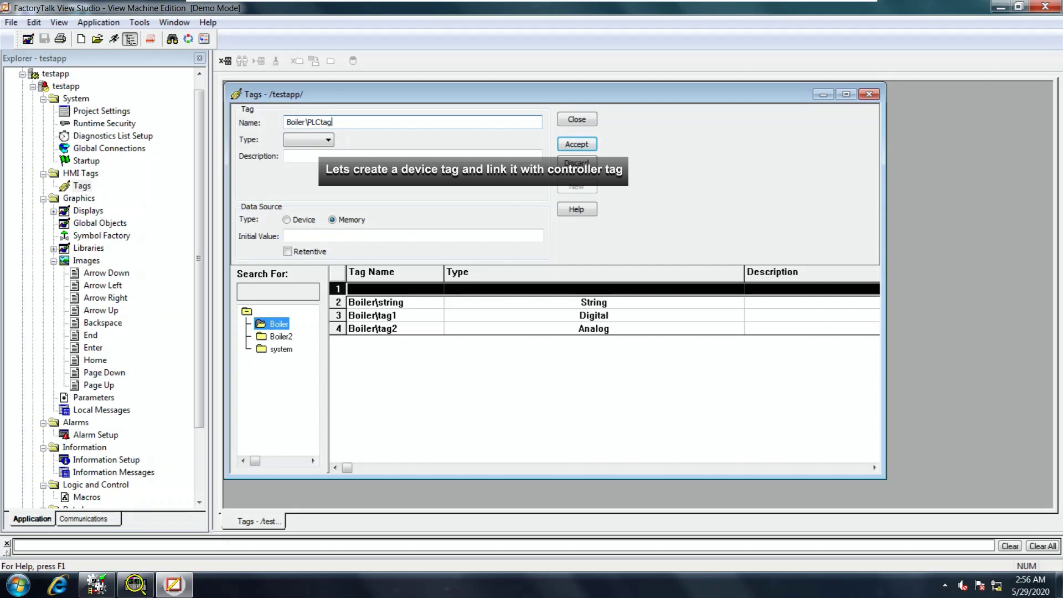
{"action": "left_click", "coordinate": [313, 141]}
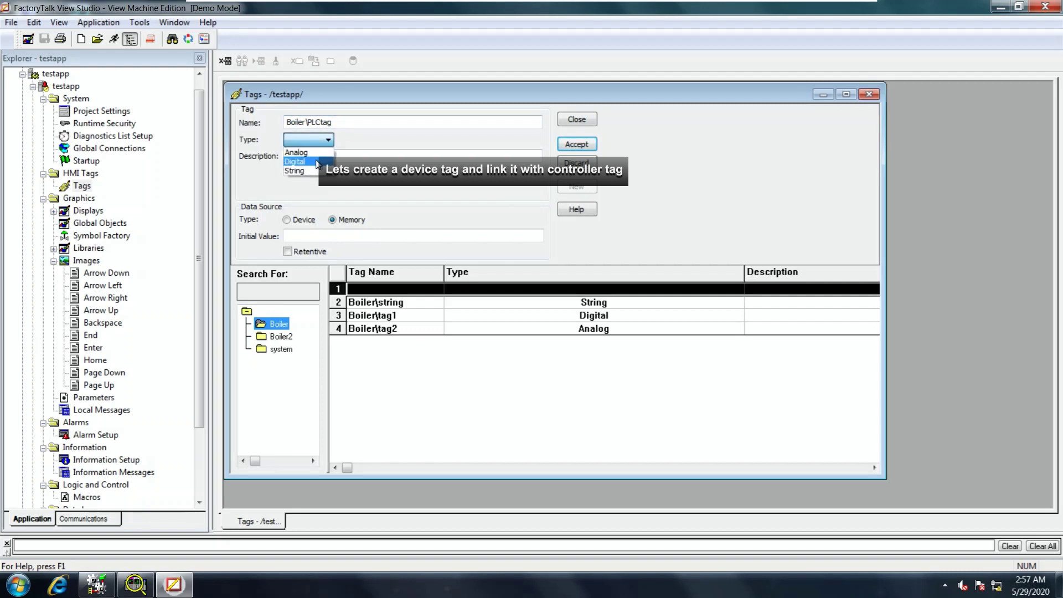
{"action": "left_click", "coordinate": [317, 163]}
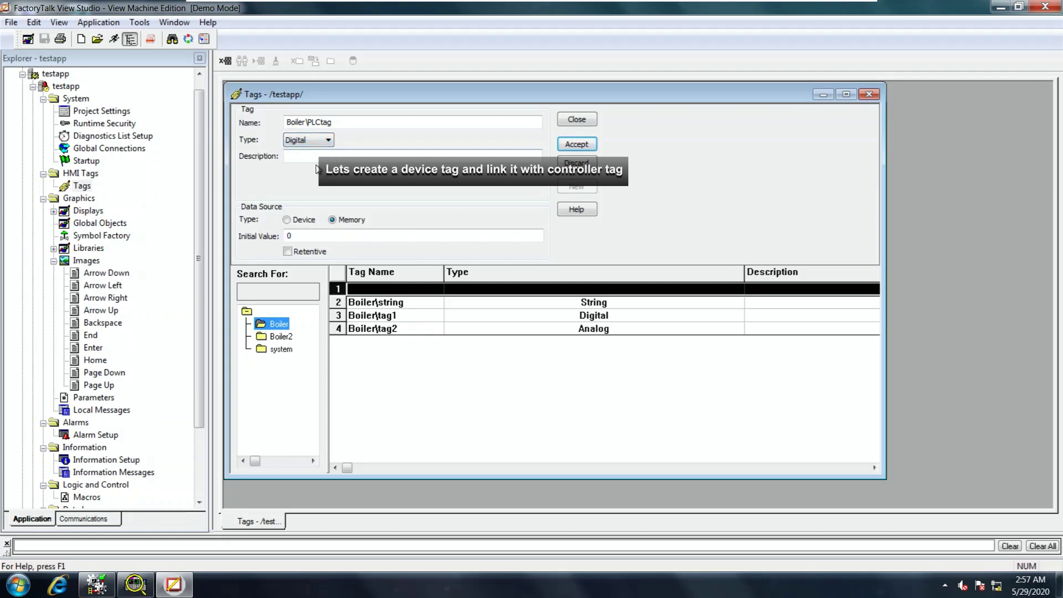
{"action": "left_click", "coordinate": [288, 220]}
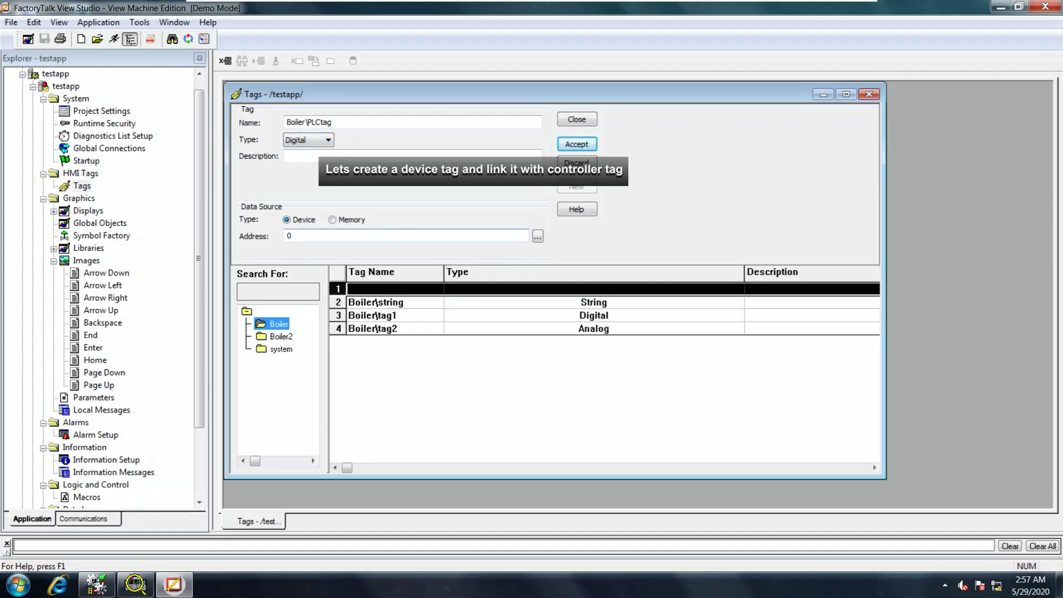
Link the PLCtag address to the controller tag Pushbutton1 in the Emulator's Online folder and accept the tag.
{"action": "left_click", "coordinate": [538, 237]}
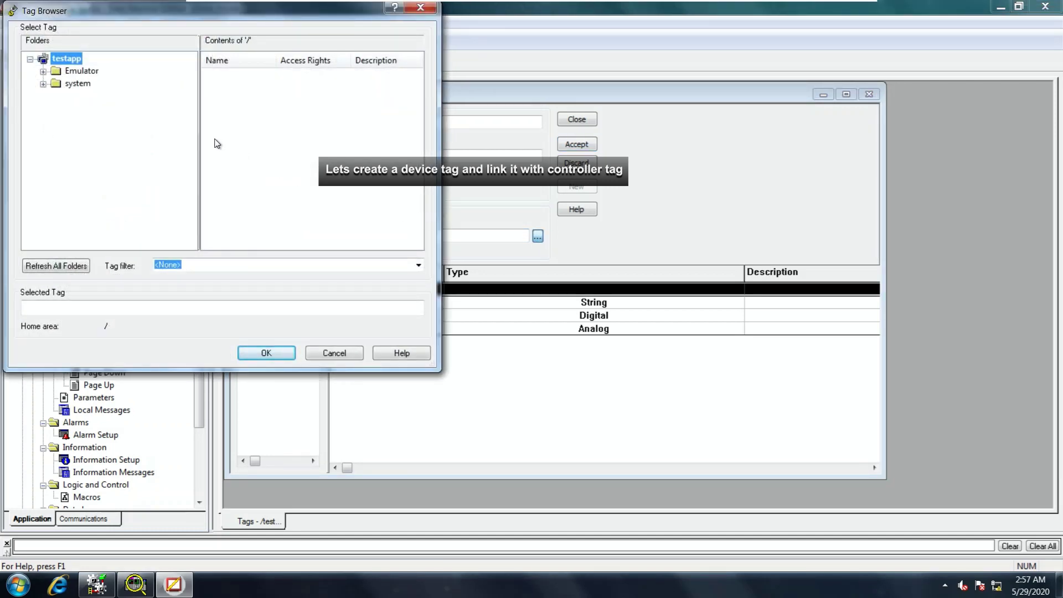
{"action": "left_click", "coordinate": [43, 72]}
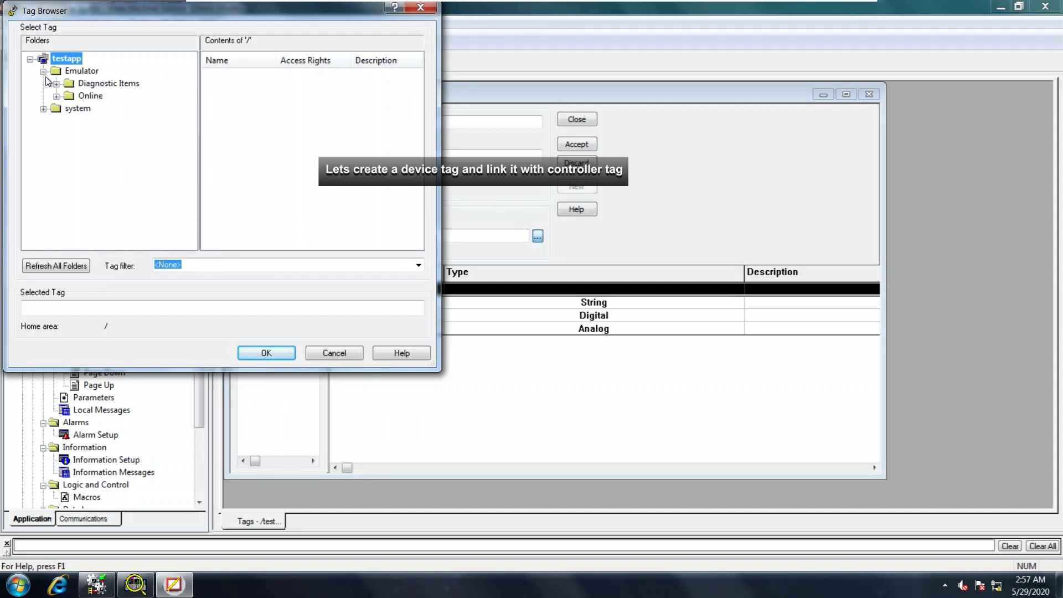
{"action": "left_click", "coordinate": [57, 97]}
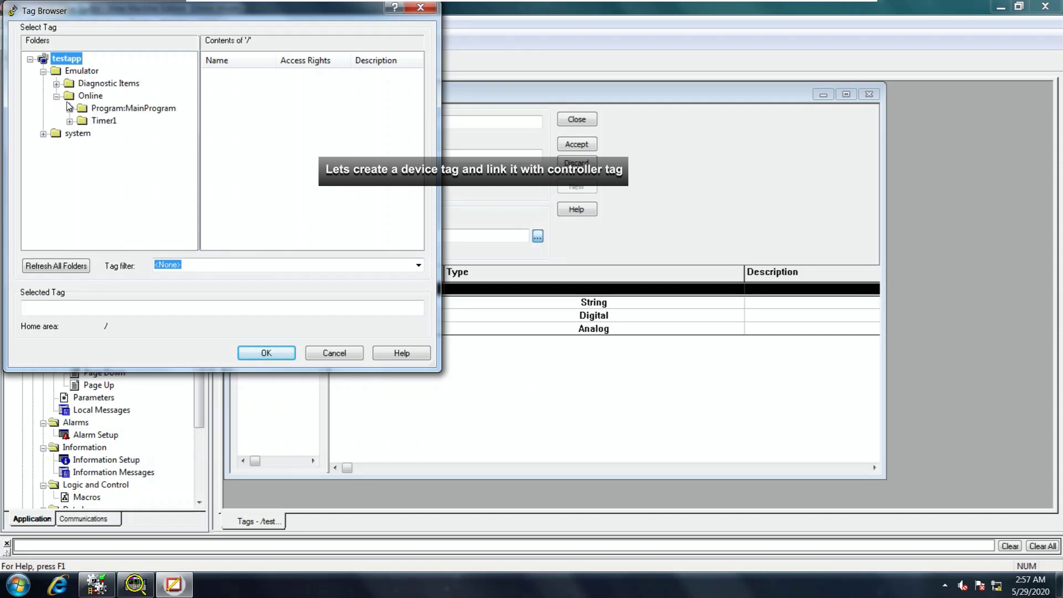
{"action": "double_click", "coordinate": [73, 98]}
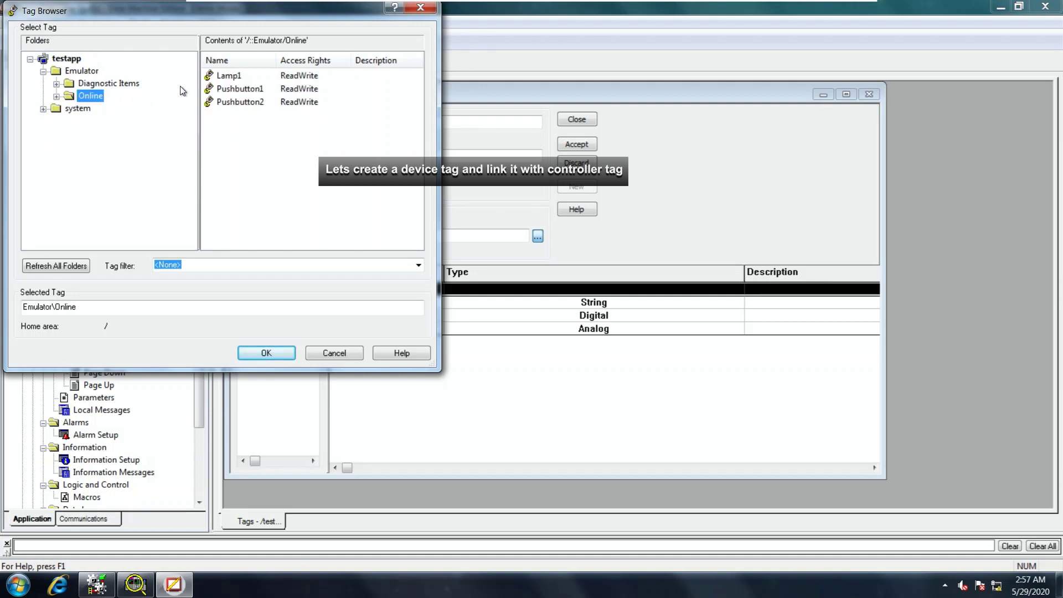
{"action": "left_click", "coordinate": [236, 92]}
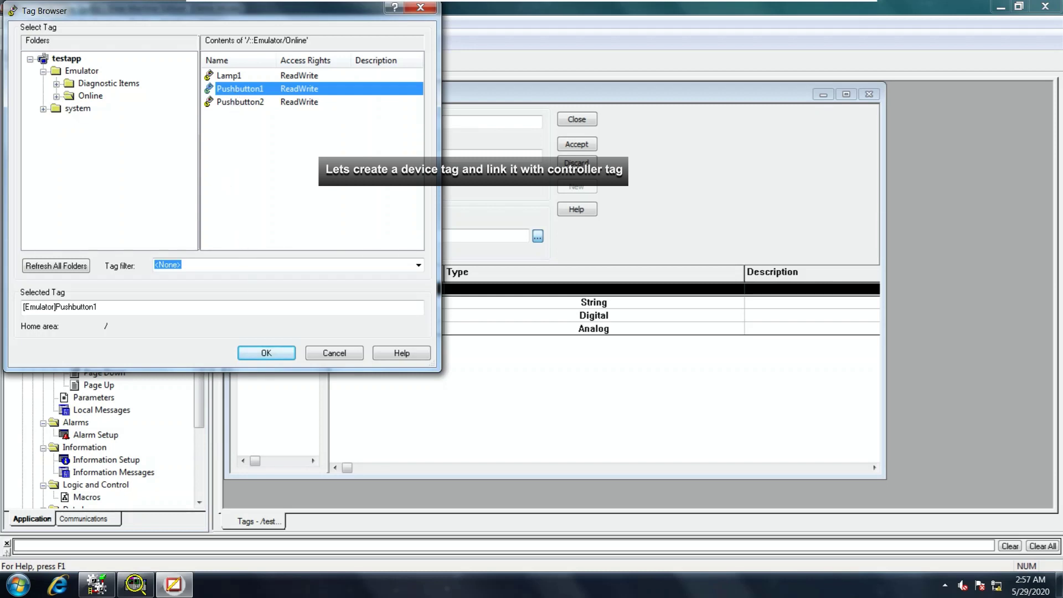
{"action": "left_click", "coordinate": [266, 352]}
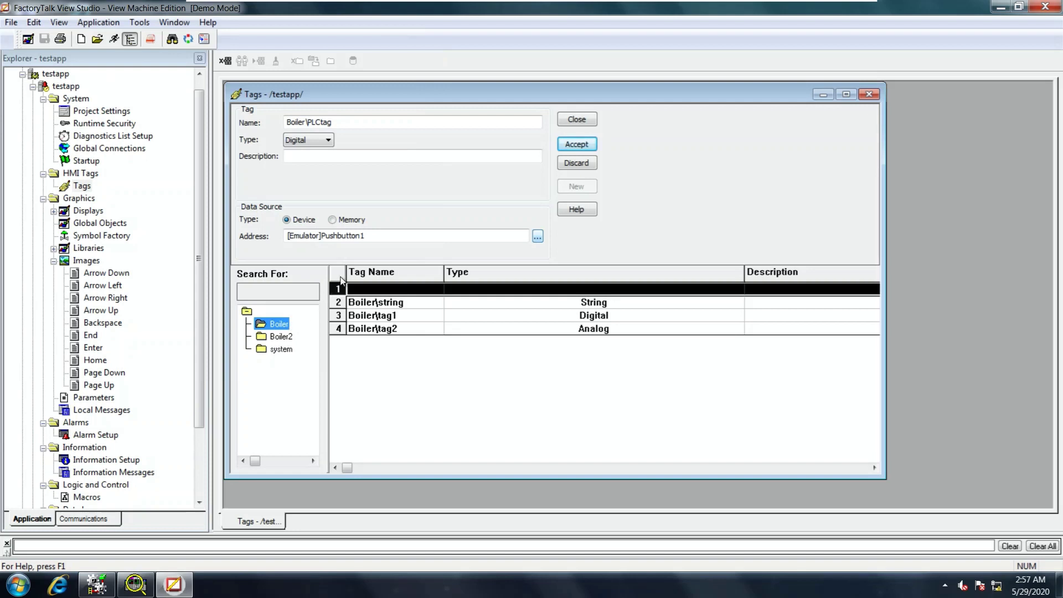
{"action": "left_click", "coordinate": [574, 146]}
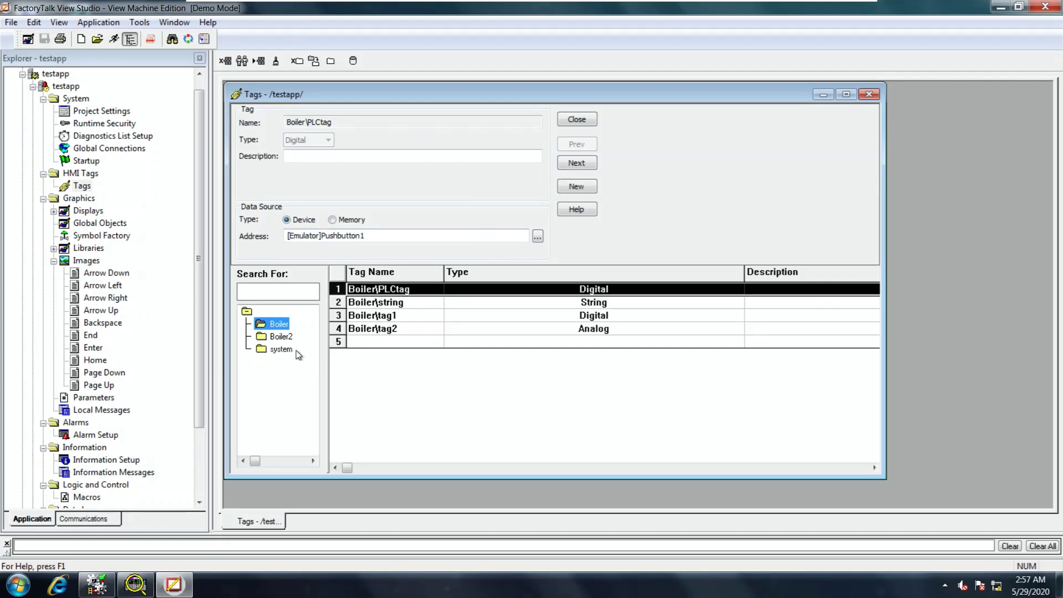
Delete the Boiler2 folder with all its tags and show the tags in the Boiler folder.
{"action": "left_click", "coordinate": [279, 341]}
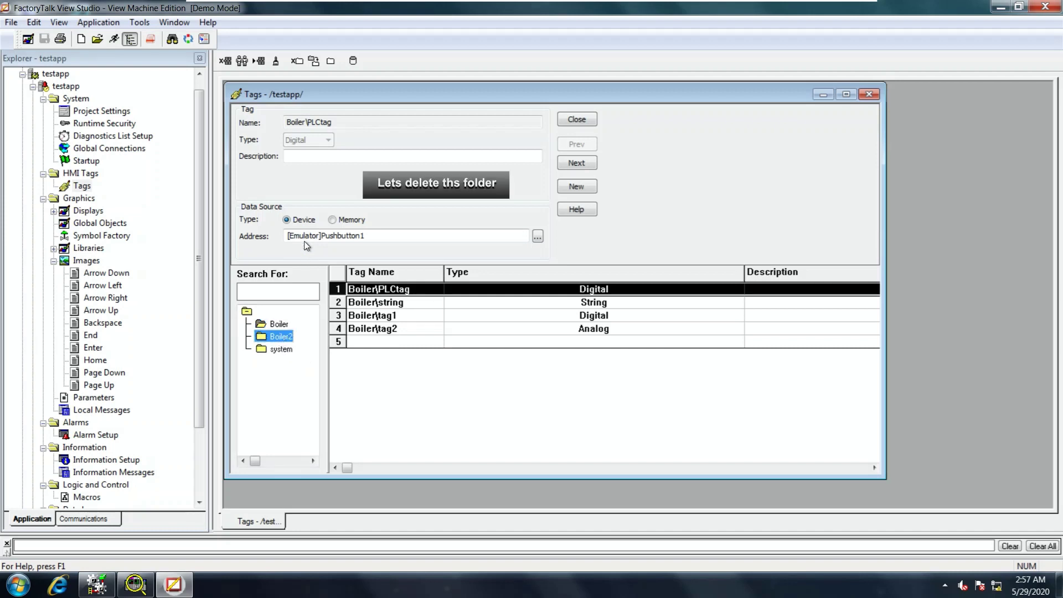
{"action": "left_click", "coordinate": [297, 61]}
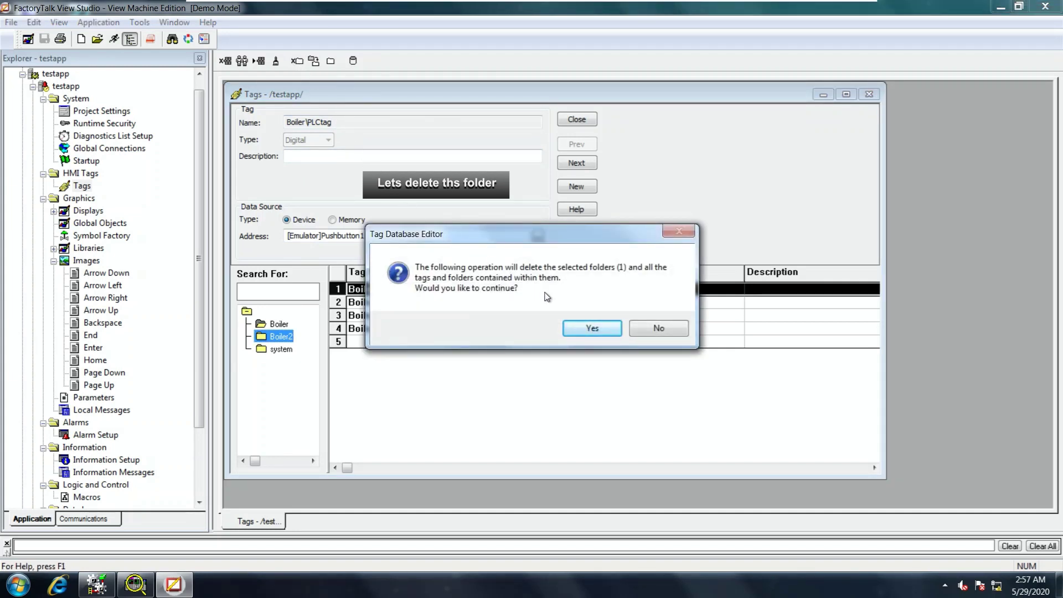
{"action": "left_click", "coordinate": [579, 329]}
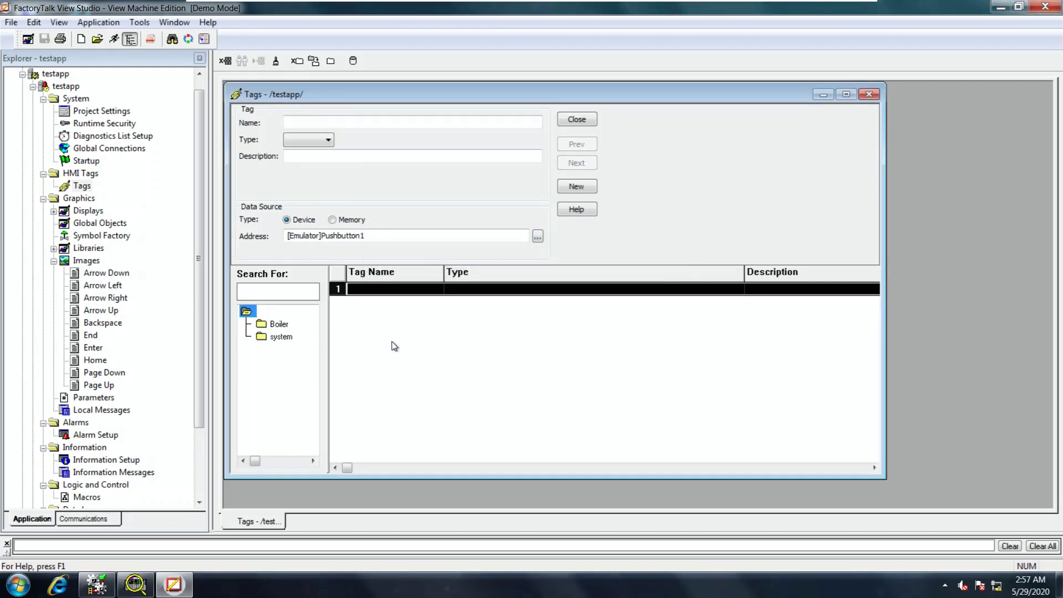
{"action": "left_click", "coordinate": [278, 324]}
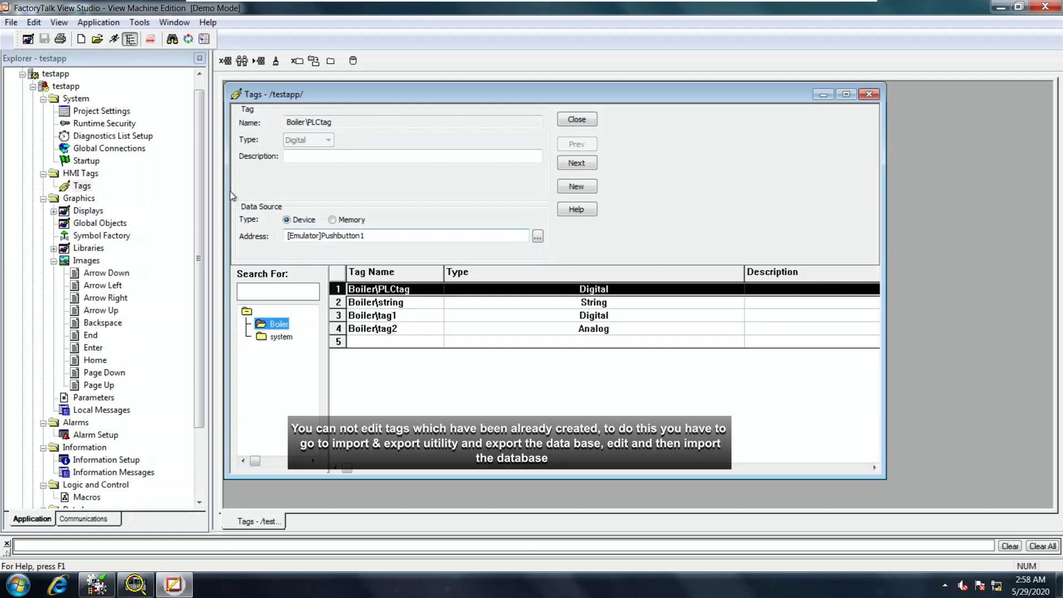
Start the Tag Import and Export Wizard with the operation Export FactoryTalk View tag database to CSV files.
{"action": "left_click", "coordinate": [141, 23]}
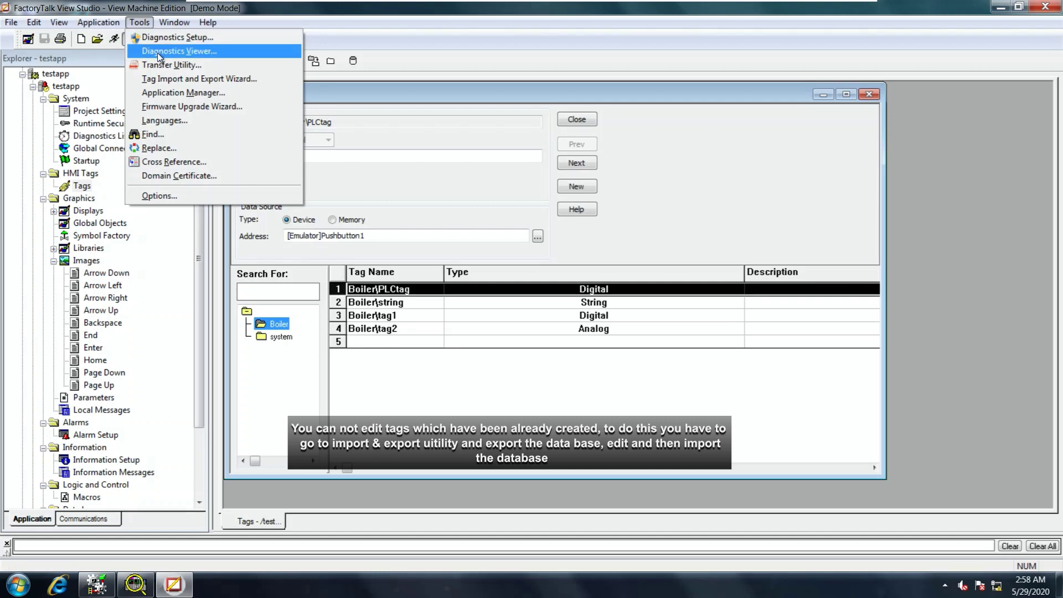
{"action": "left_click", "coordinate": [172, 81]}
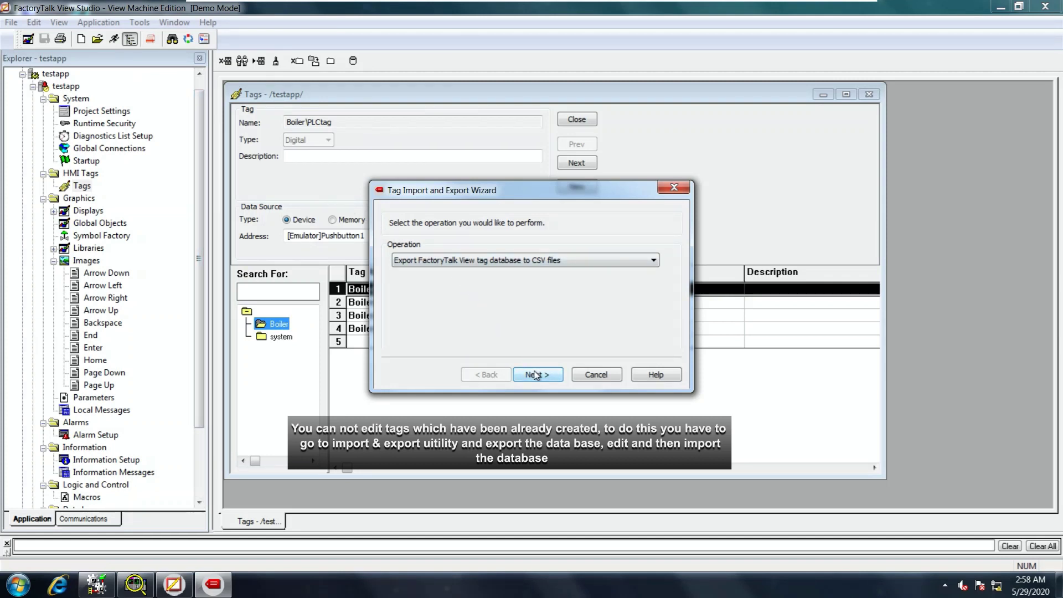
{"action": "left_click", "coordinate": [541, 261]}
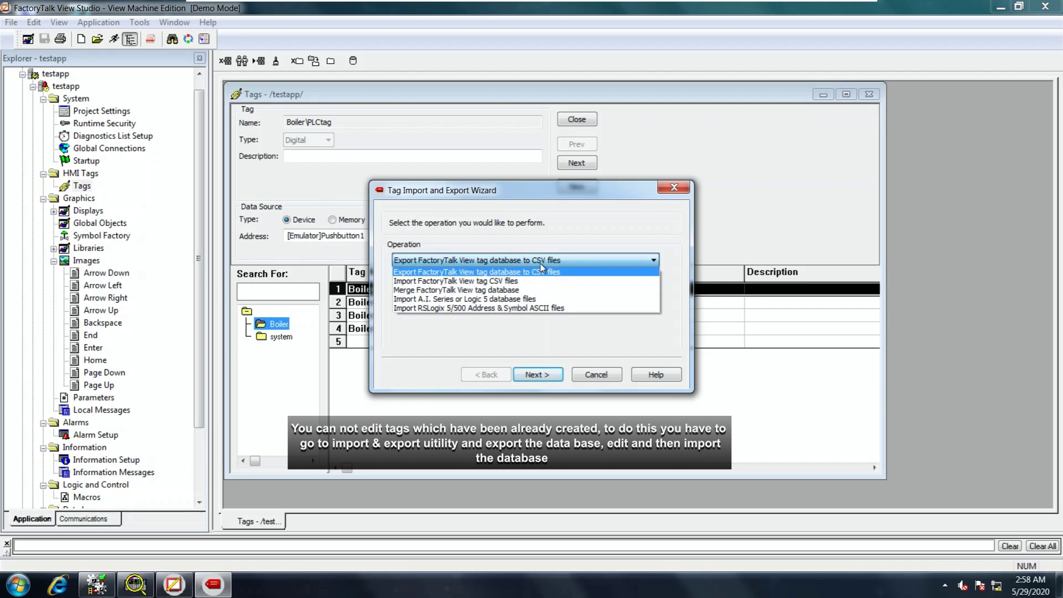
{"action": "left_click", "coordinate": [544, 279]}
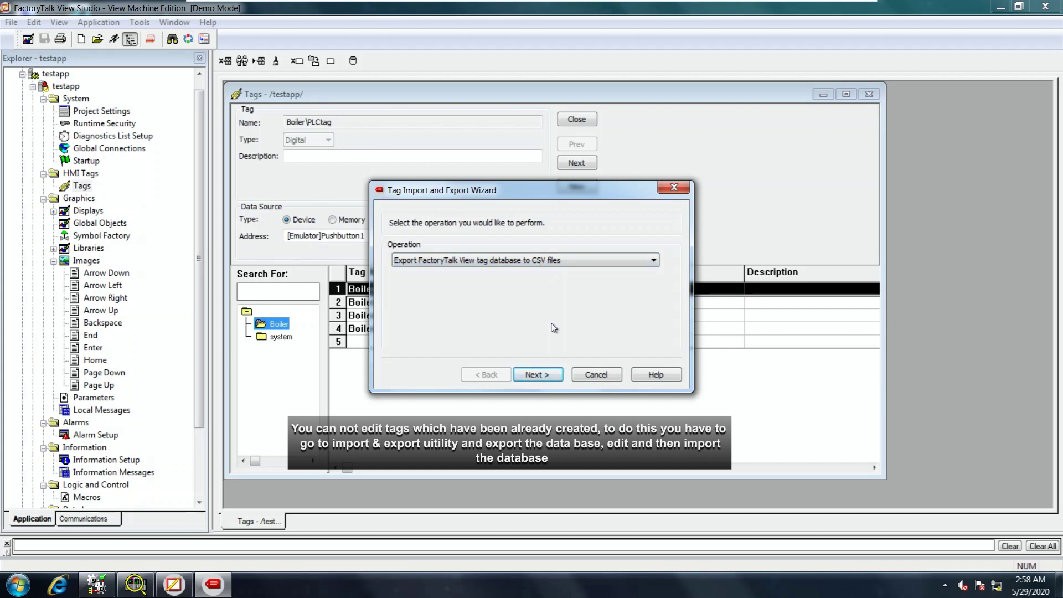
{"action": "left_click", "coordinate": [537, 375]}
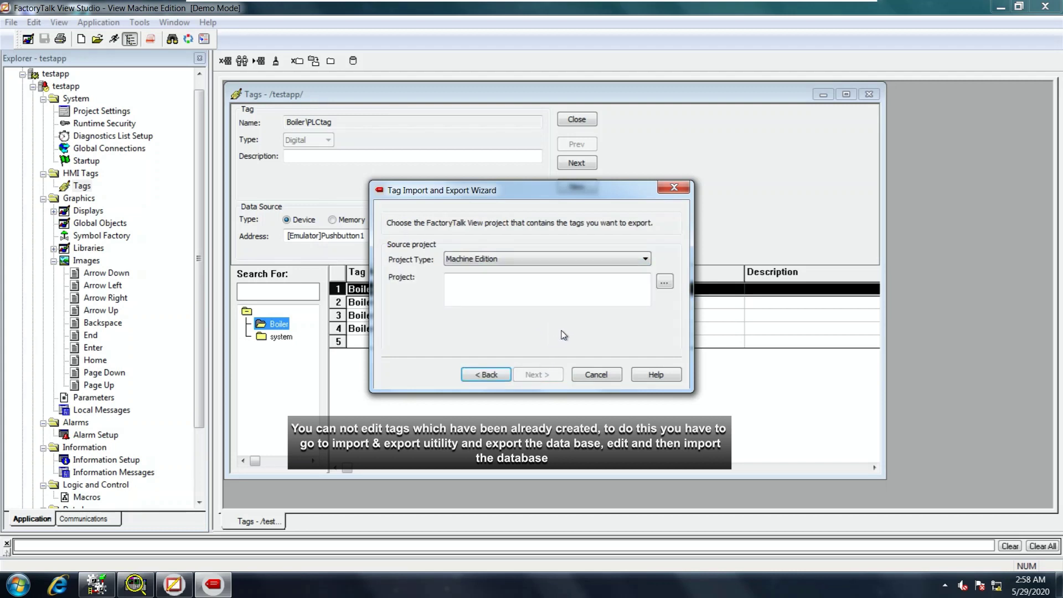
Choose the Machine Edition project testapp.med from the testapp folder as the source and export its tags to testapp-Tags.CSV.
{"action": "left_click", "coordinate": [601, 264]}
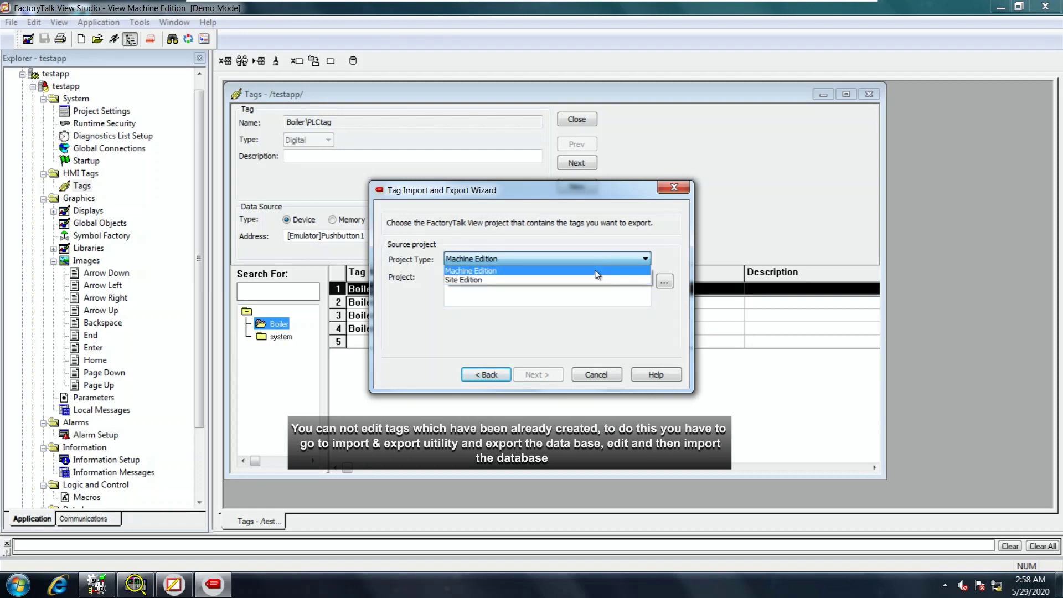
{"action": "left_click", "coordinate": [597, 271]}
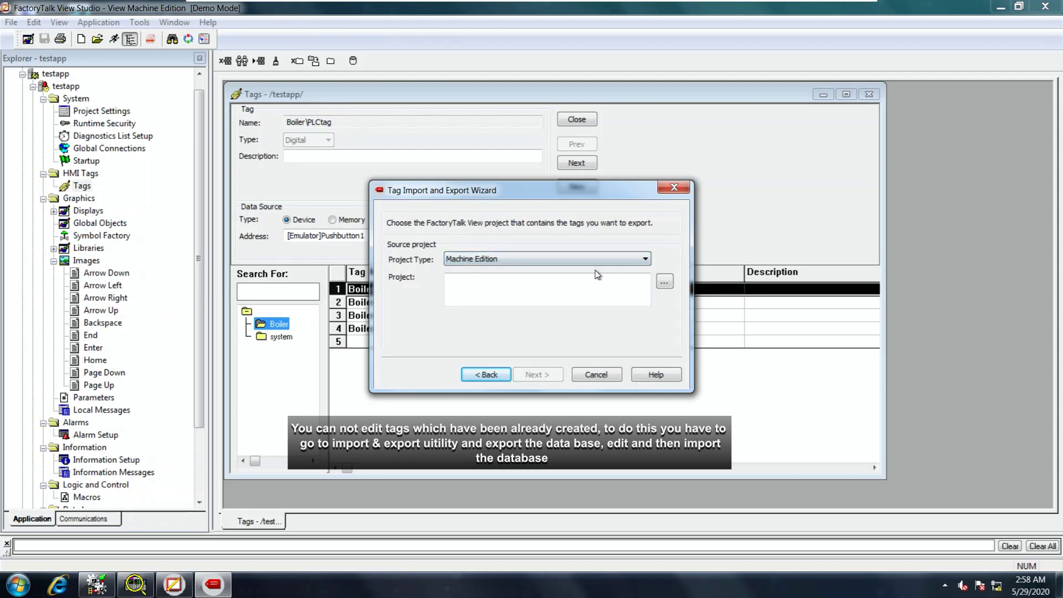
{"action": "left_click", "coordinate": [664, 284]}
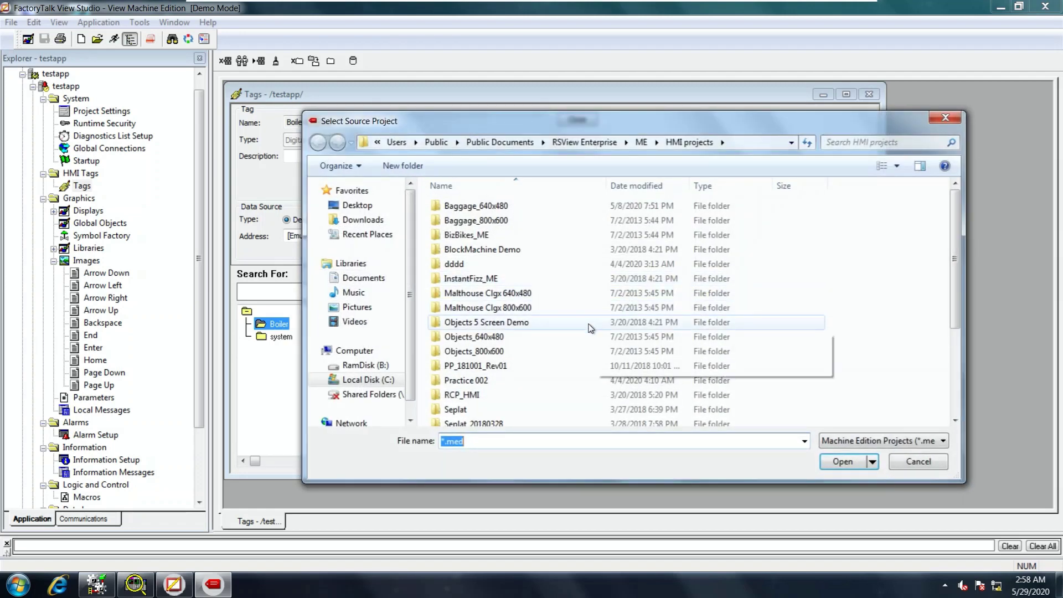
{"action": "left_click", "coordinate": [536, 372]}
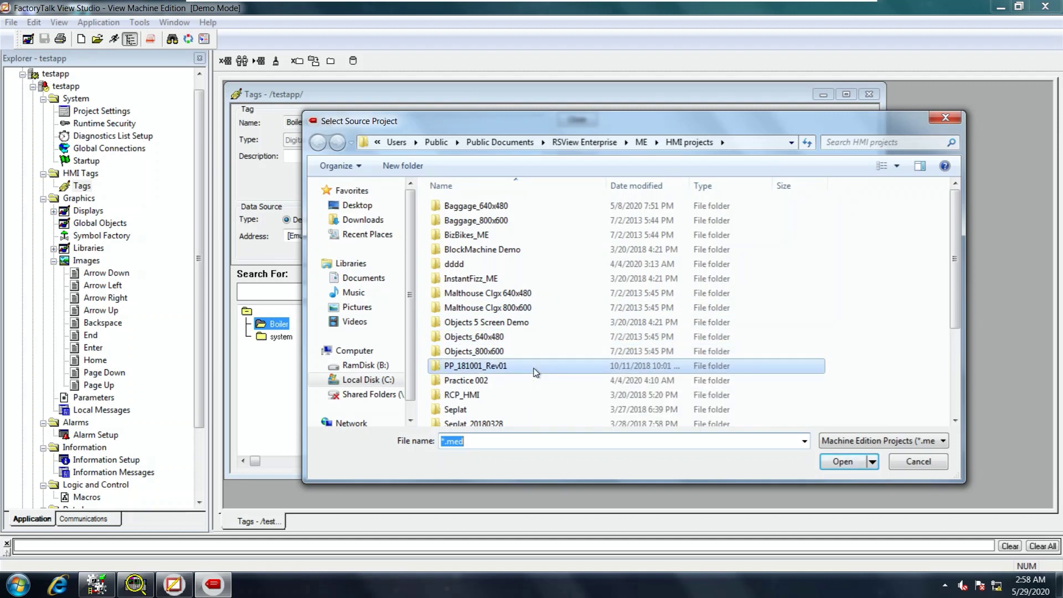
{"action": "key", "text": "t"}
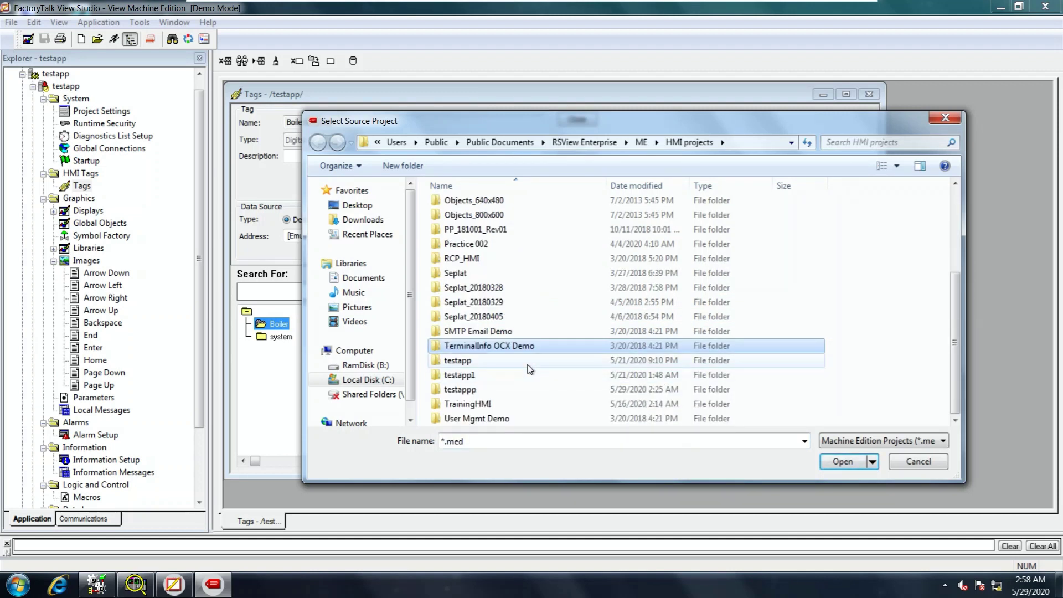
{"action": "double_click", "coordinate": [525, 367]}
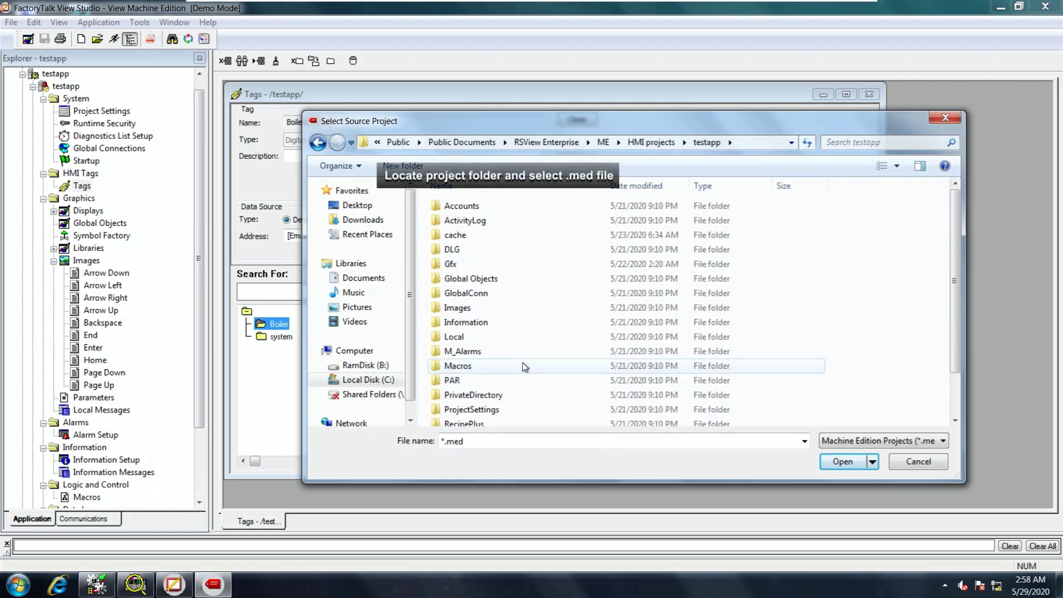
{"action": "scroll", "coordinate": [525, 367], "scroll_direction": "down", "scroll_amount": 2}
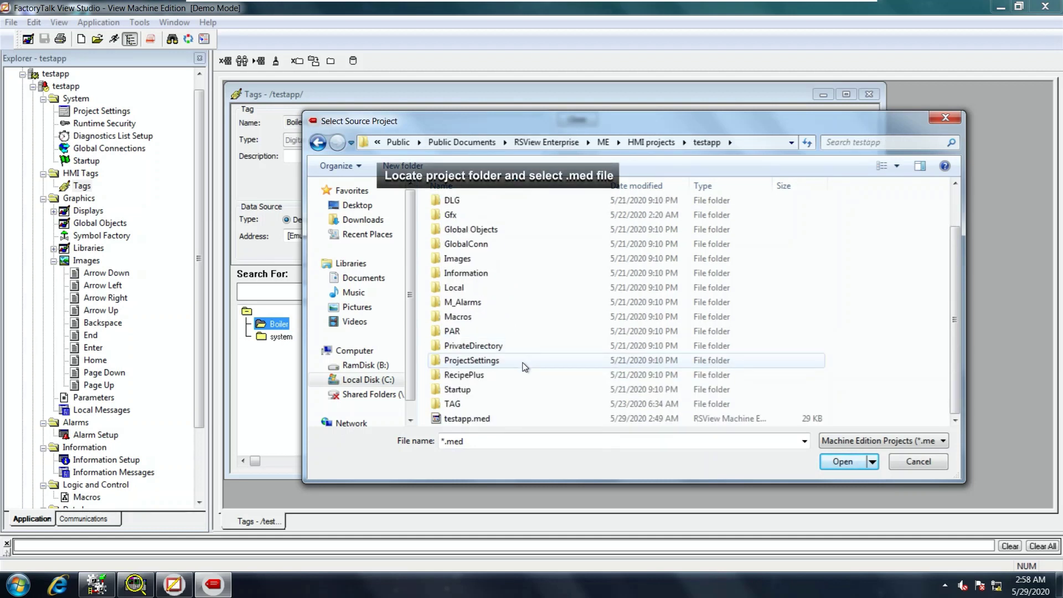
{"action": "left_click", "coordinate": [530, 423]}
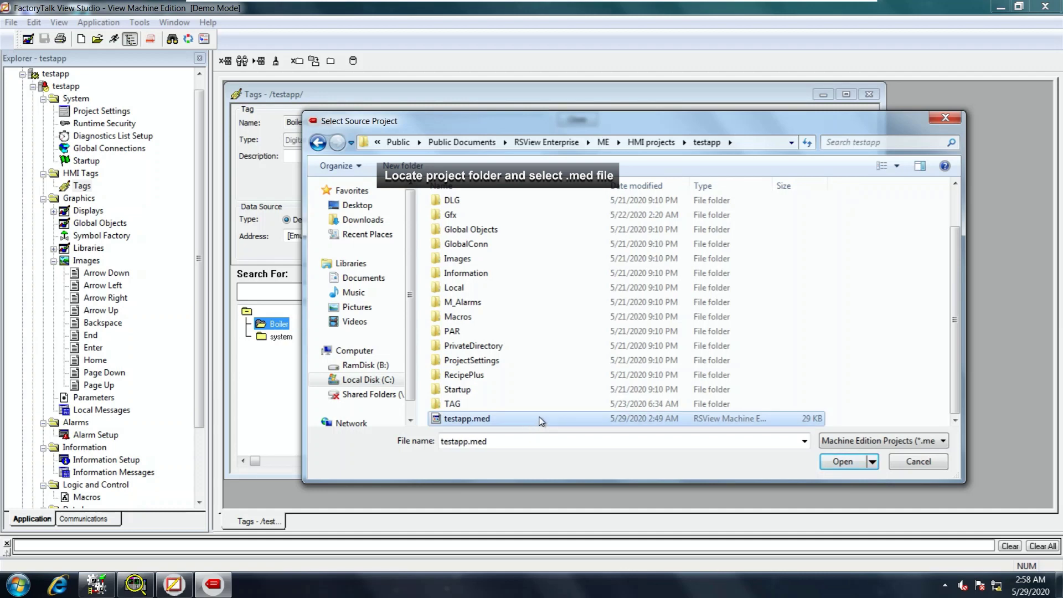
{"action": "left_click", "coordinate": [838, 467]}
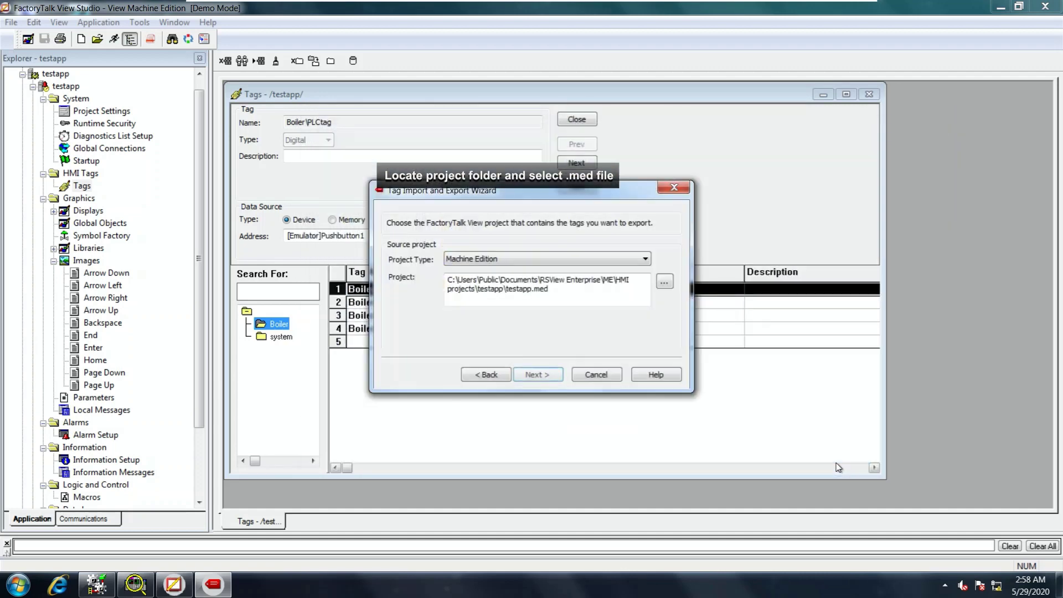
{"action": "left_click", "coordinate": [534, 375]}
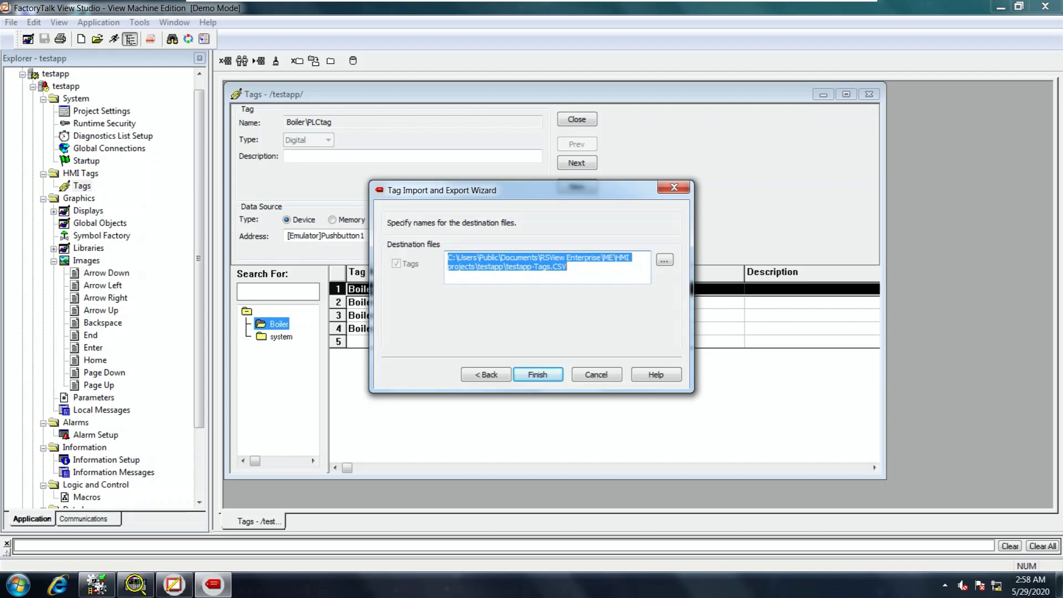
{"action": "left_click", "coordinate": [537, 376]}
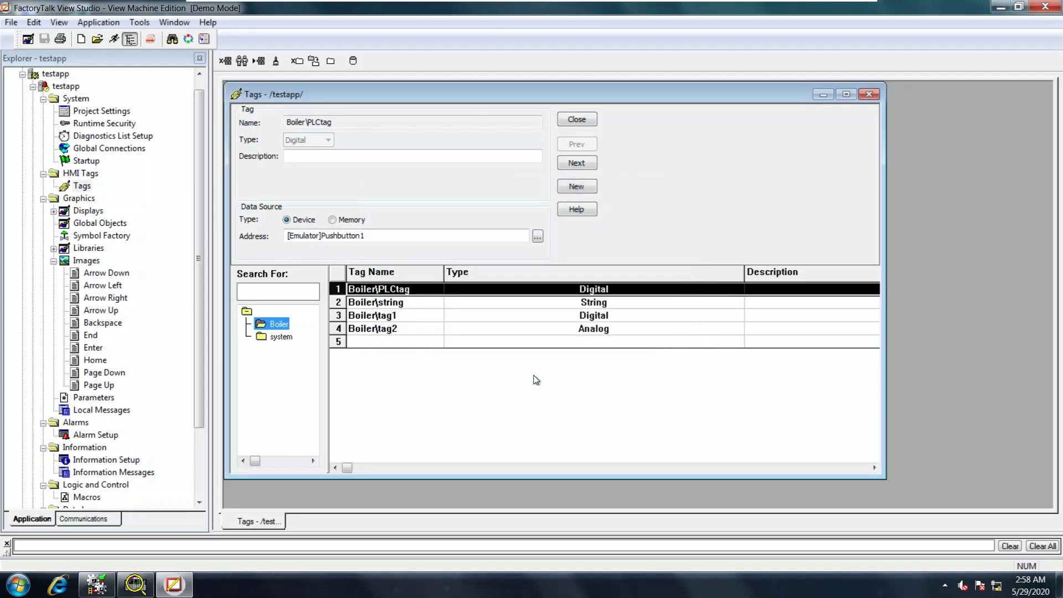
Open the exported testapp-Tags.CSV in Excel from RSView Enterprise\ME\HMI projects\testapp in Documents and dismiss the activation wizard.
{"action": "left_click", "coordinate": [17, 586]}
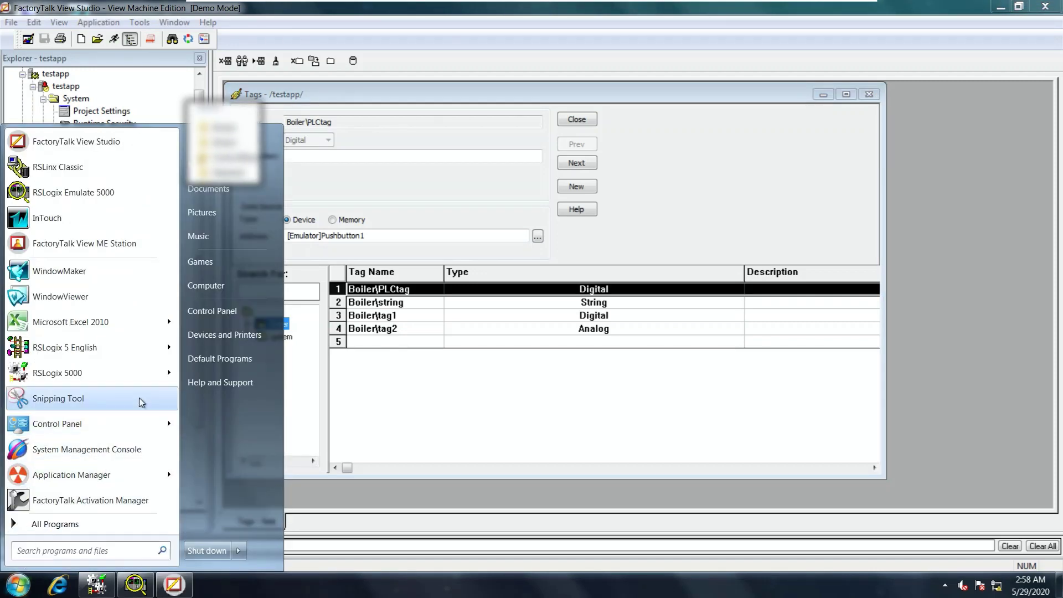
{"action": "left_click", "coordinate": [223, 188]}
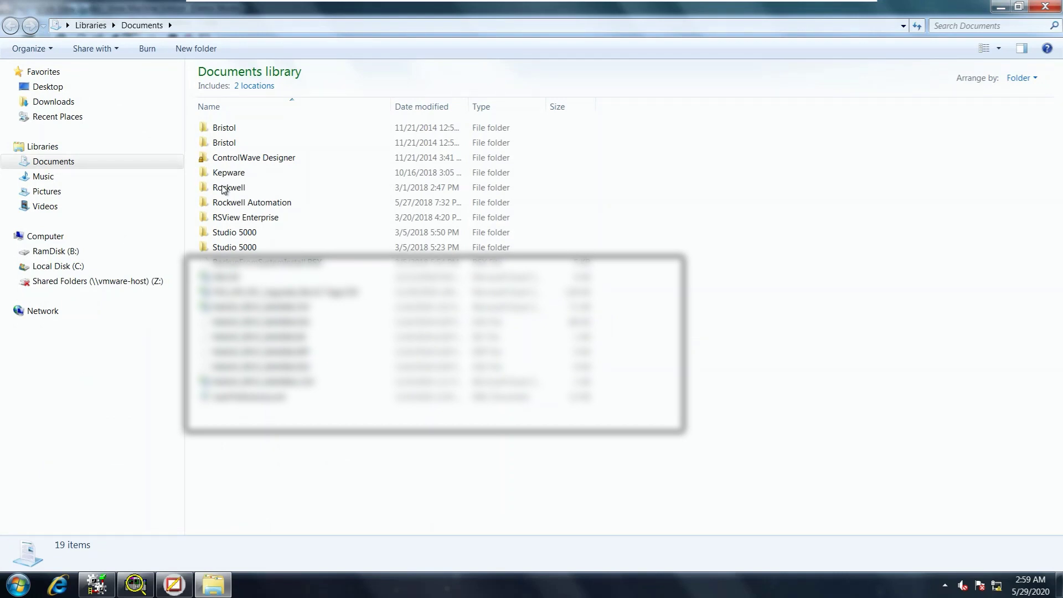
{"action": "double_click", "coordinate": [240, 219]}
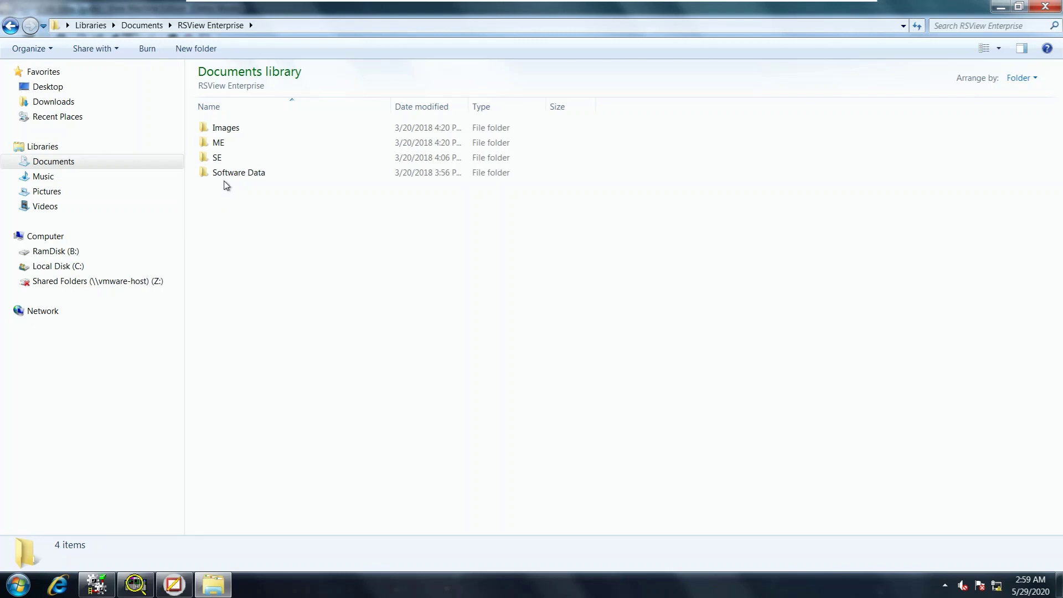
{"action": "double_click", "coordinate": [219, 143]}
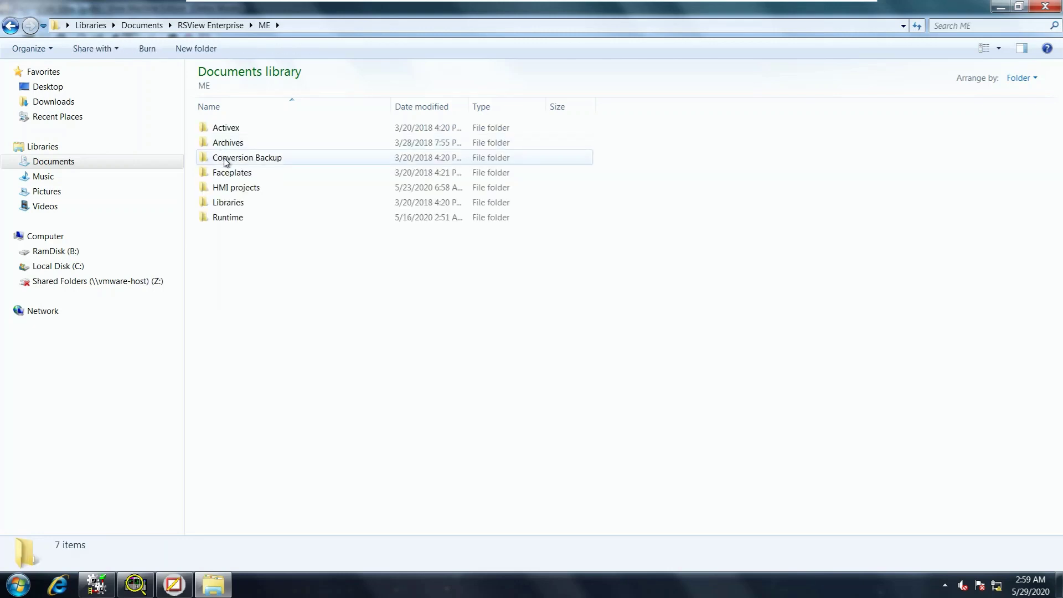
{"action": "double_click", "coordinate": [236, 188]}
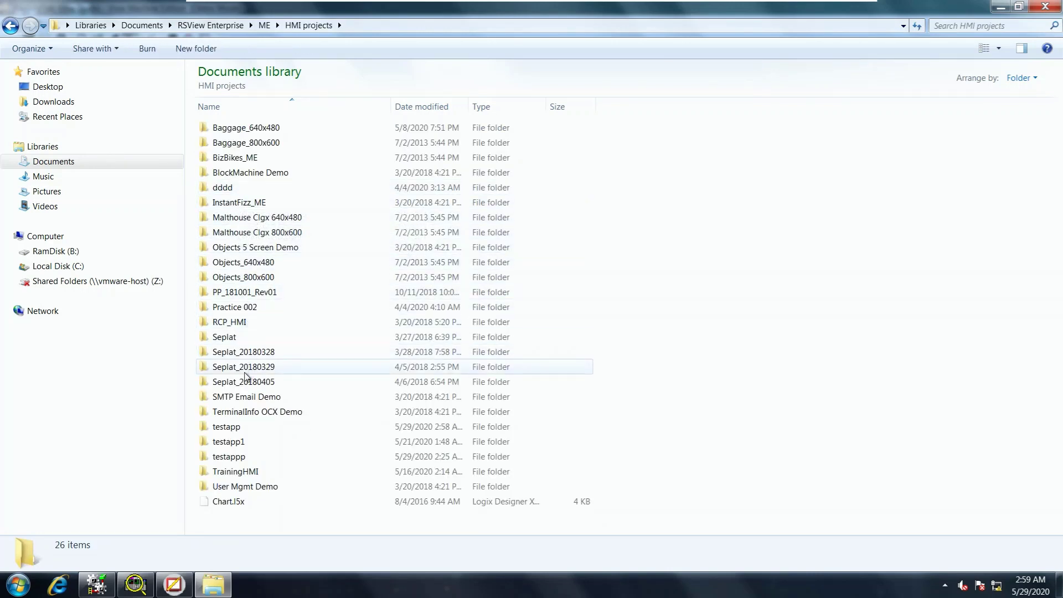
{"action": "double_click", "coordinate": [244, 428]}
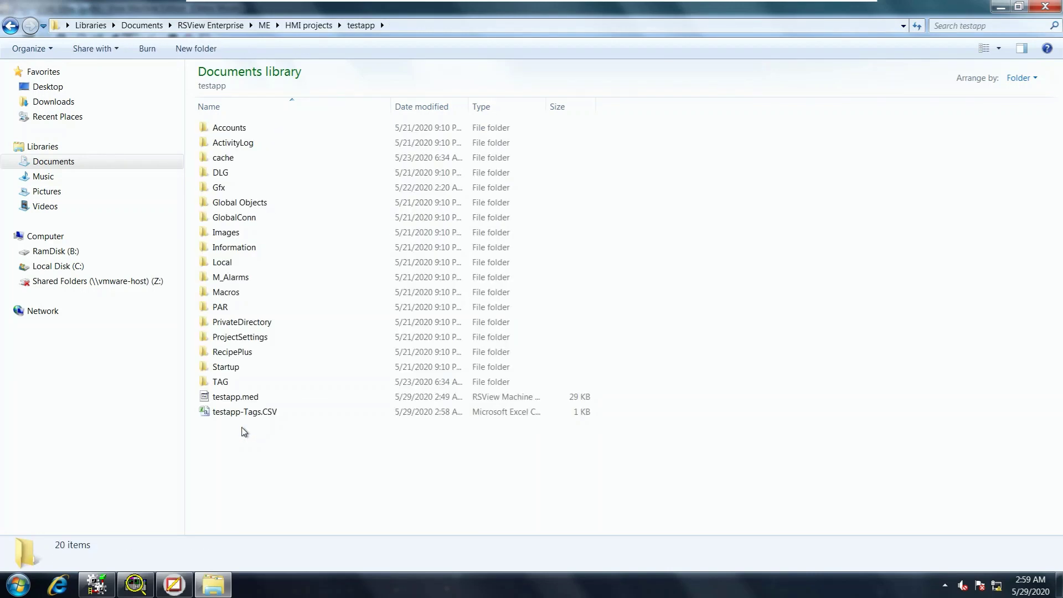
{"action": "double_click", "coordinate": [240, 412]}
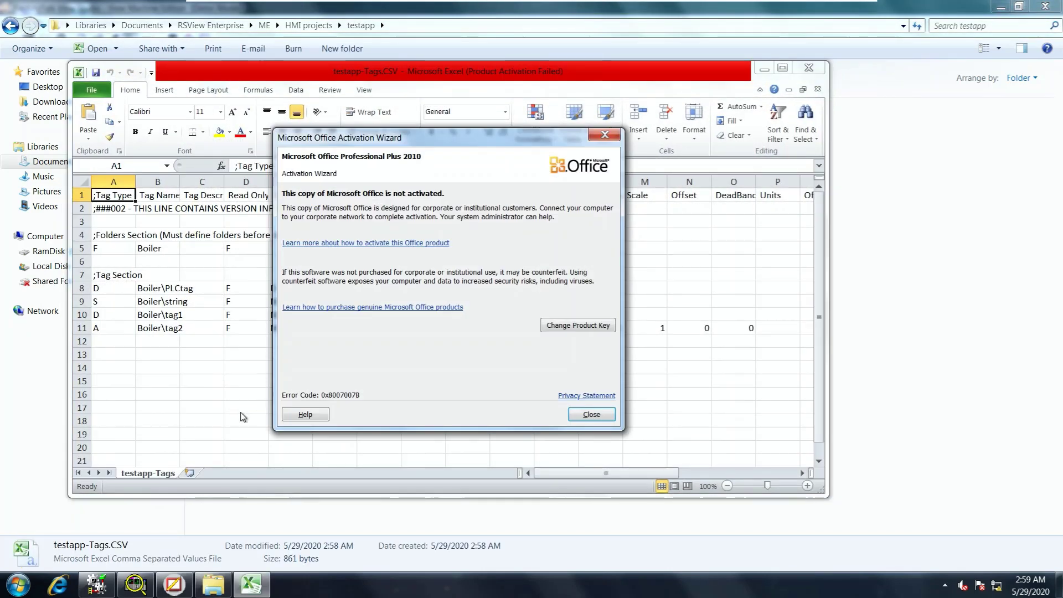
{"action": "left_click", "coordinate": [573, 421]}
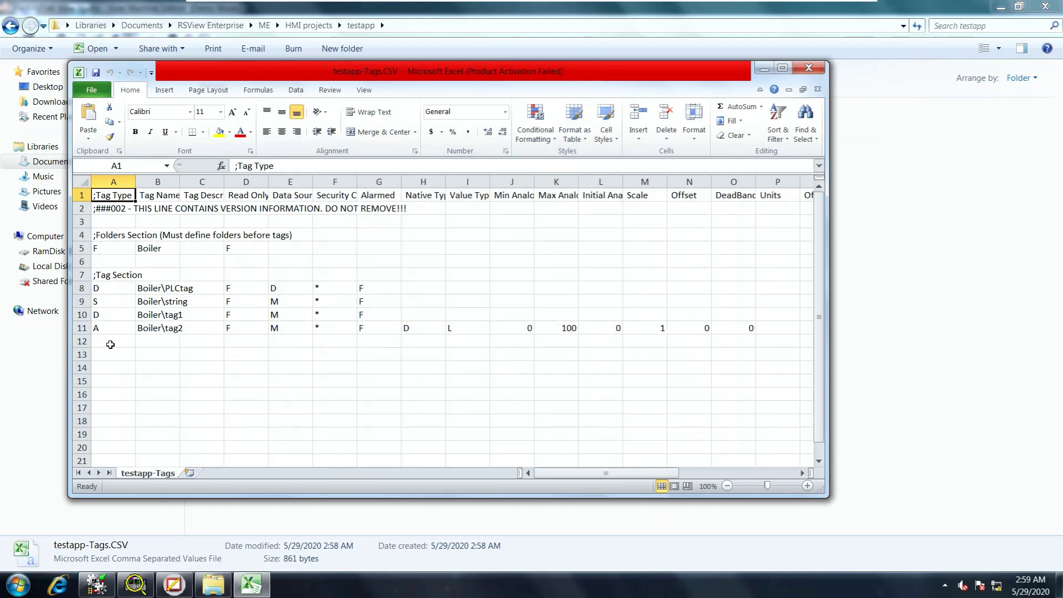
Auto-fit all worksheet columns to their contents and locate the Folders Section and Tag Section headings.
{"action": "left_click", "coordinate": [82, 181]}
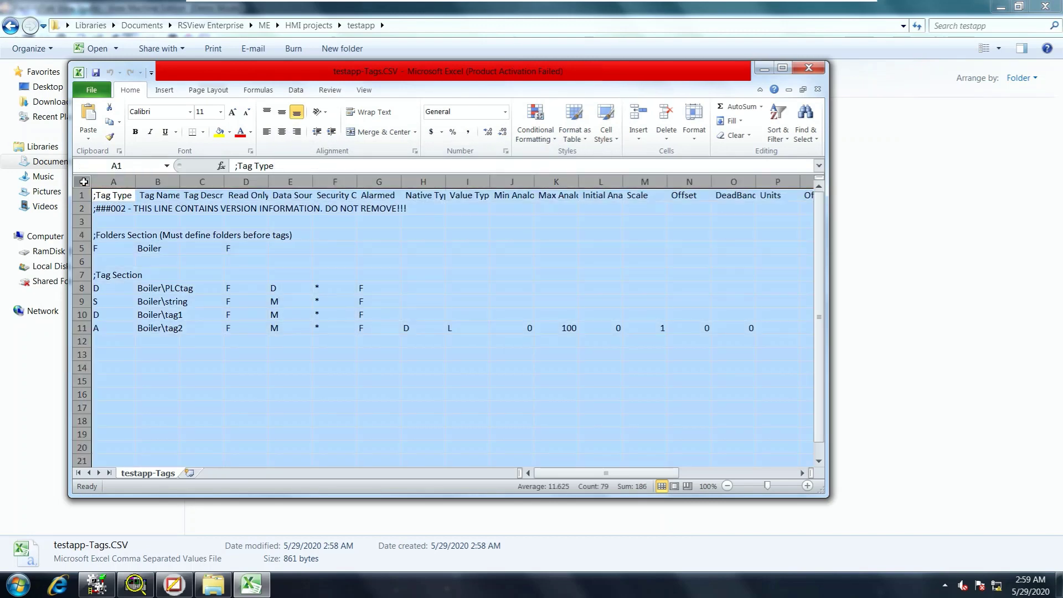
{"action": "double_click", "coordinate": [135, 183]}
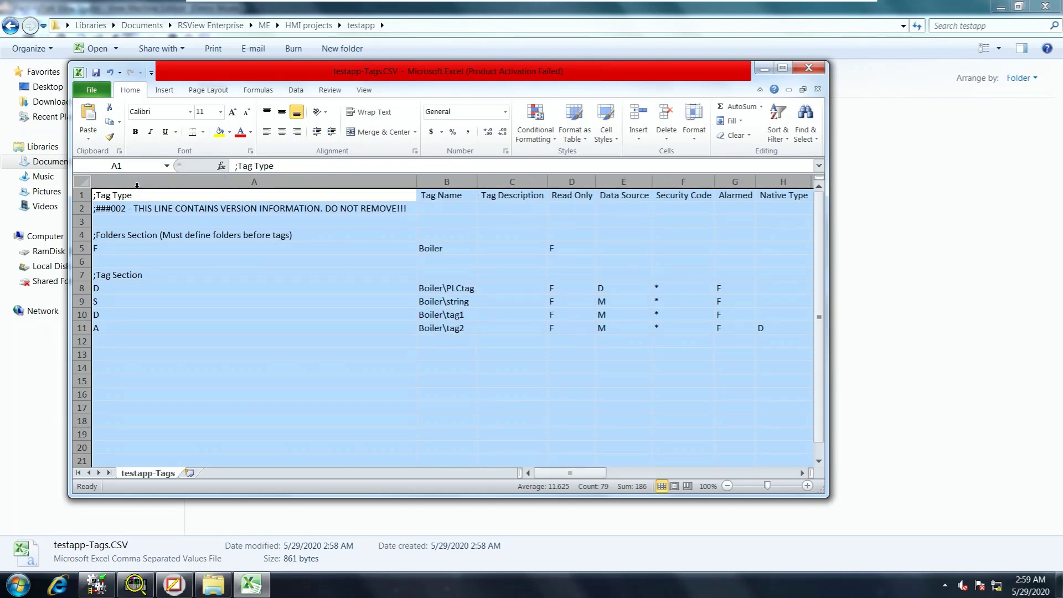
{"action": "left_click", "coordinate": [234, 369]}
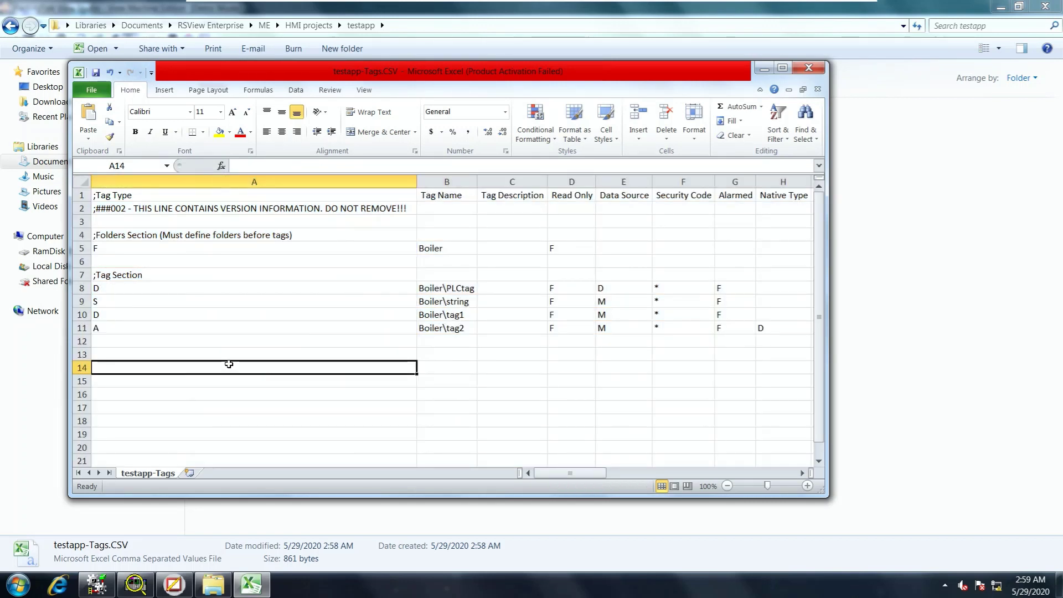
{"action": "left_click", "coordinate": [150, 238]}
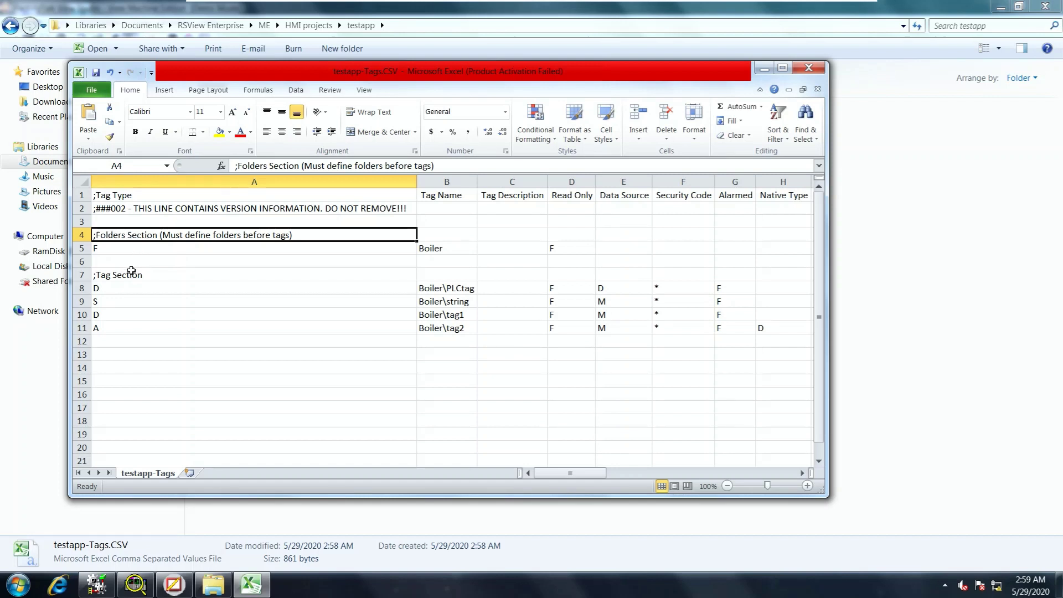
{"action": "left_click", "coordinate": [131, 271]}
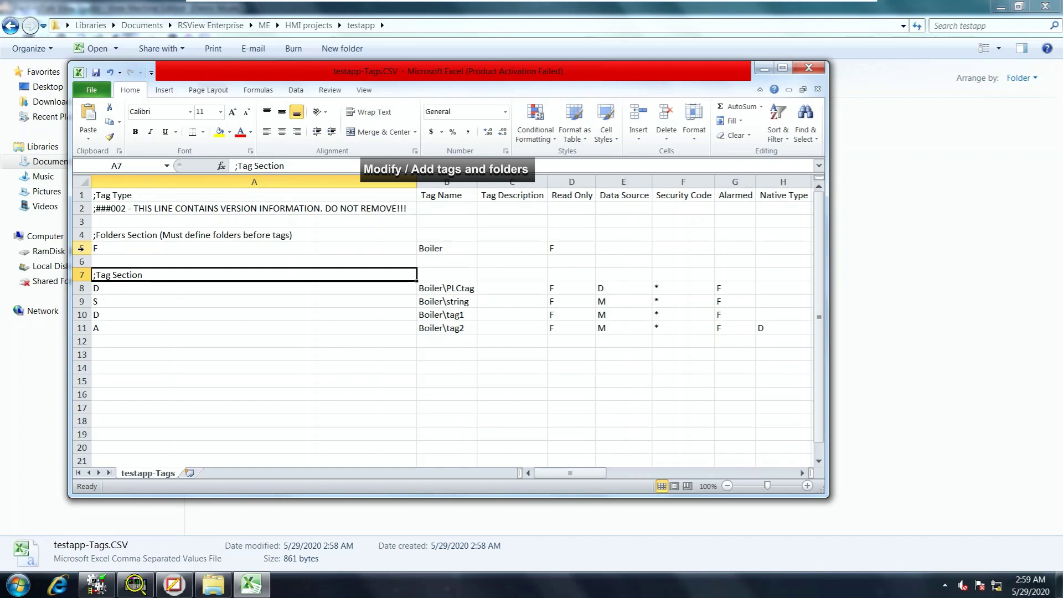
Copy the Boiler folder row 5 and insert the copy as row 6 in the Folders Section.
{"action": "left_click", "coordinate": [81, 249]}
{"action": "right_click", "coordinate": [82, 250]}
{"action": "right_click", "coordinate": [83, 251]}
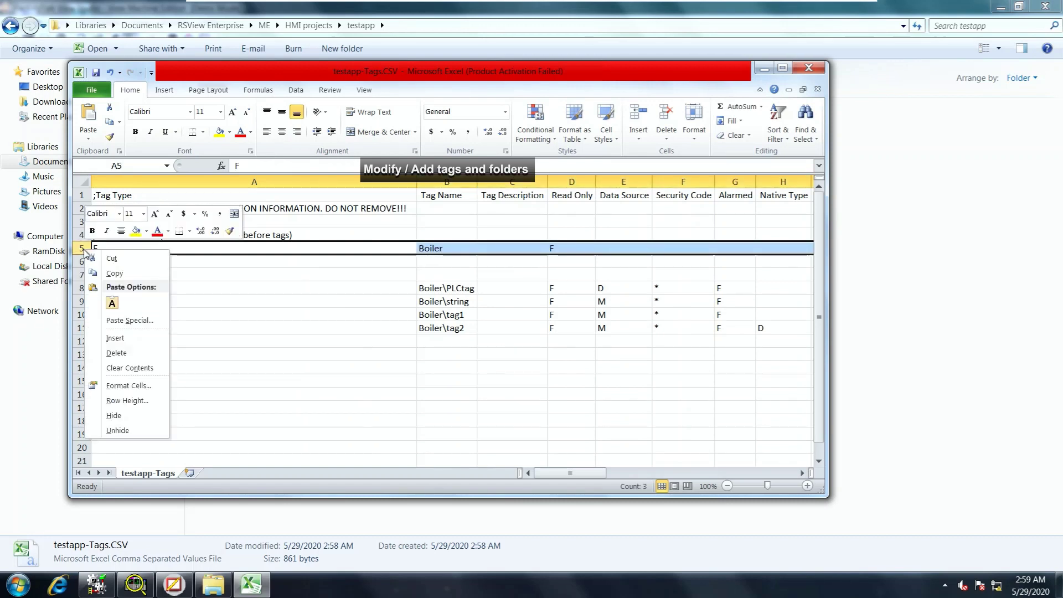
{"action": "left_click", "coordinate": [115, 273]}
{"action": "left_click", "coordinate": [84, 261]}
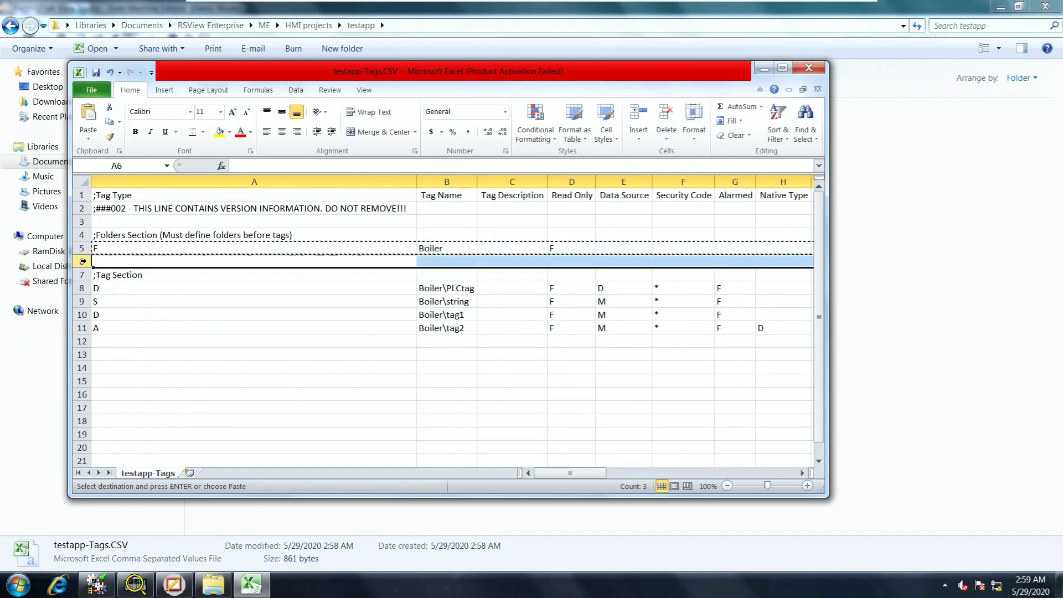
{"action": "right_click", "coordinate": [84, 262]}
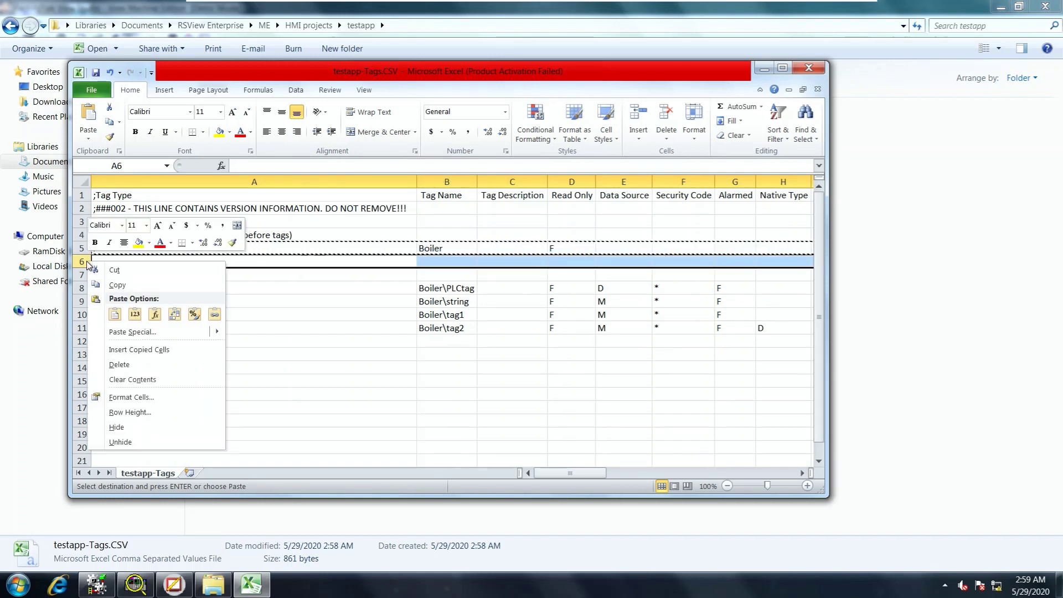
{"action": "left_click", "coordinate": [133, 349]}
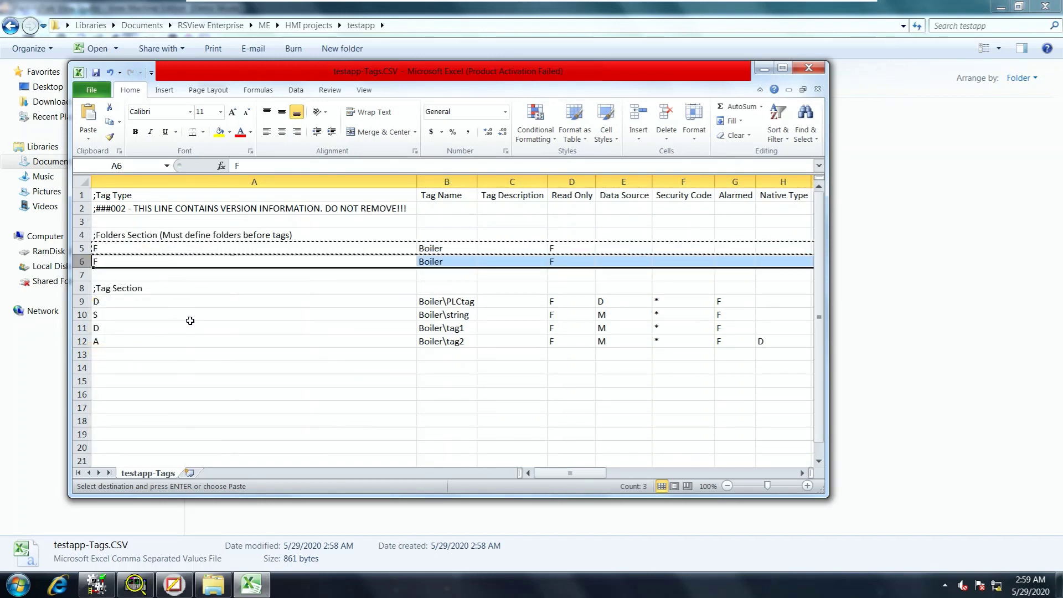
Rename the copied folder in cell B6 to Machine.
{"action": "double_click", "coordinate": [446, 261]}
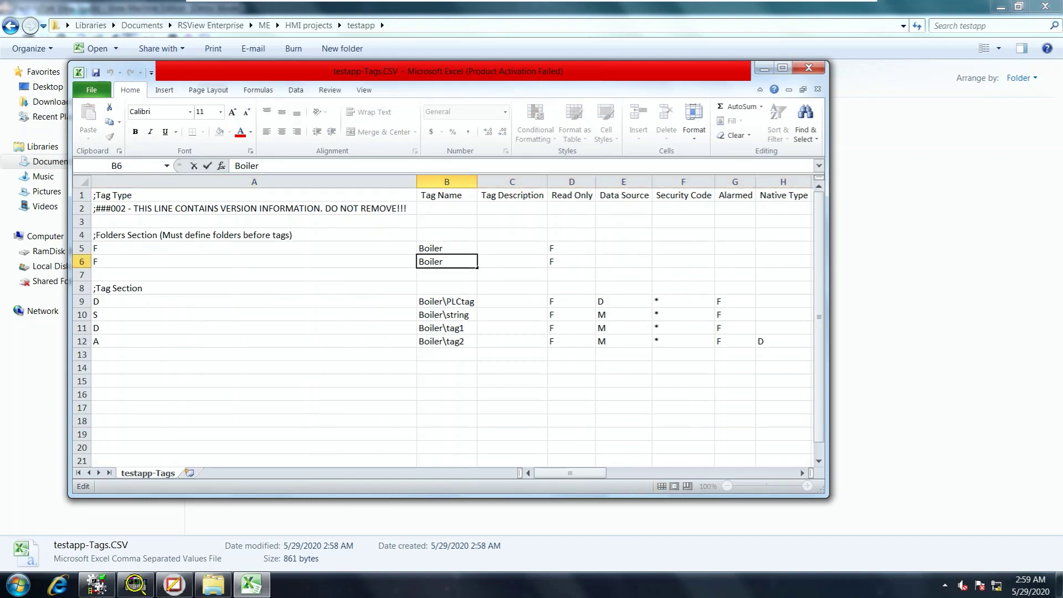
{"action": "key", "text": "BackSpace"}
{"action": "key", "text": "BackSpace"}
{"action": "key", "text": "BackSpace"}
{"action": "key", "text": "BackSpace"}
{"action": "key", "text": "BackSpace"}
{"action": "type", "text": "Ma"}
{"action": "left_click_drag", "start_coordinate": [86, 288], "coordinate": [85, 275]}
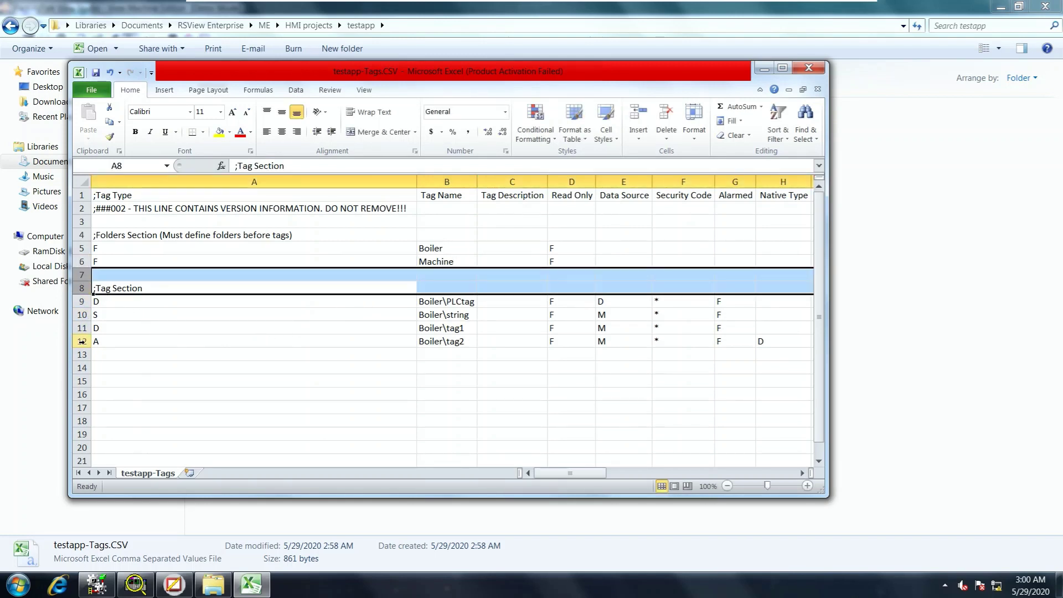
Copy the analog tag row Boiler\tag2 and insert the copy directly below it as row 13.
{"action": "left_click", "coordinate": [83, 340]}
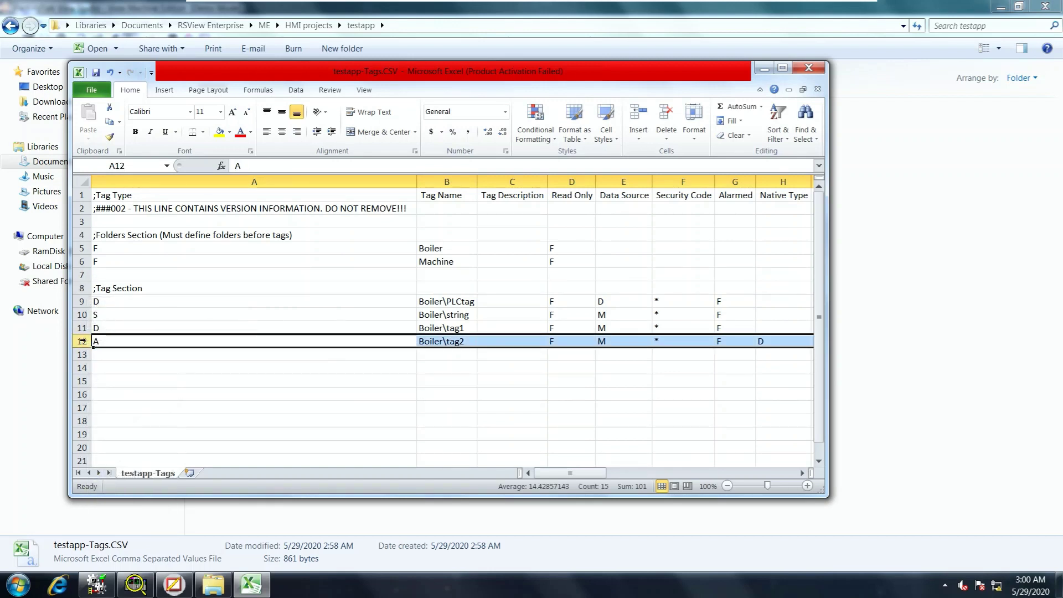
{"action": "right_click", "coordinate": [82, 340]}
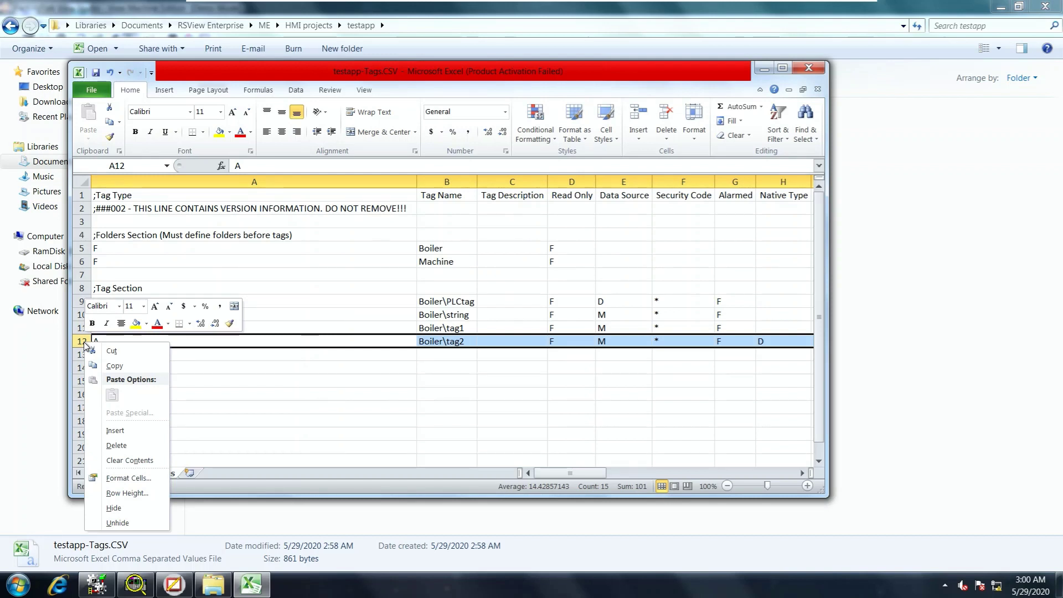
{"action": "left_click", "coordinate": [124, 366]}
{"action": "left_click", "coordinate": [82, 354]}
{"action": "right_click", "coordinate": [83, 355]}
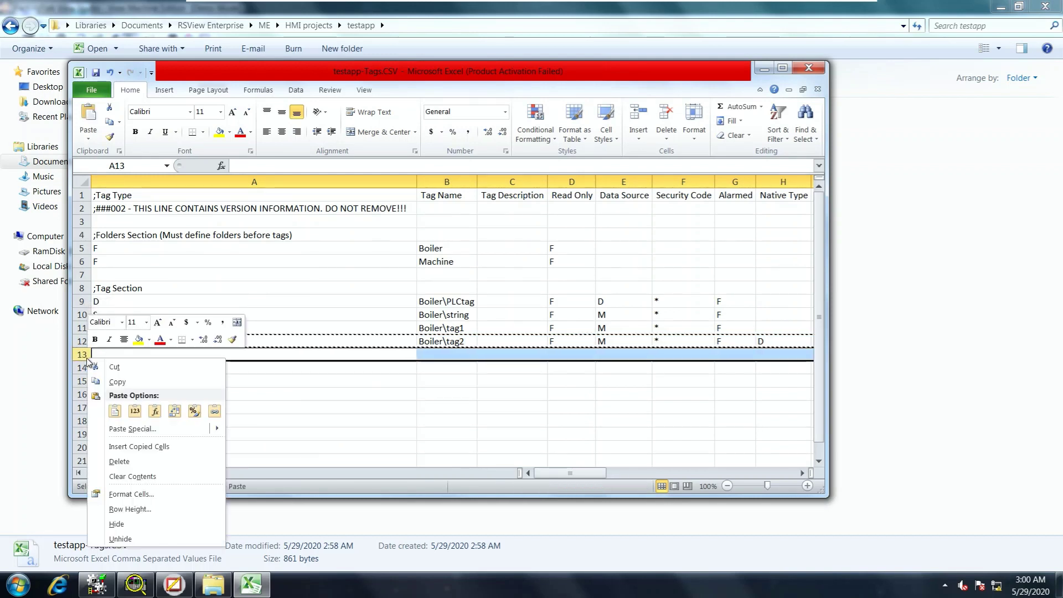
{"action": "left_click", "coordinate": [151, 445]}
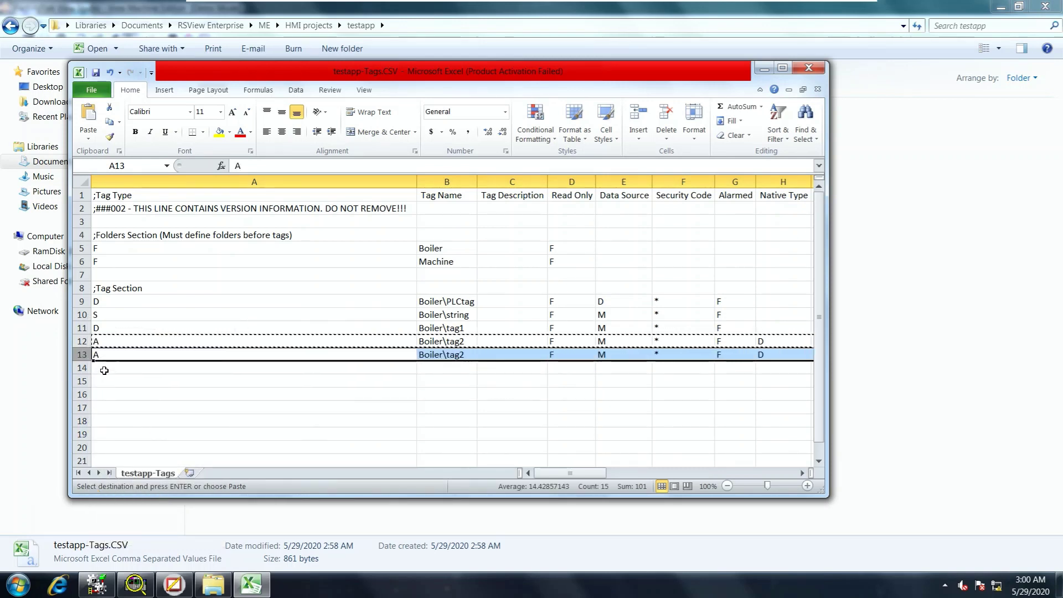
Replace the folder part of the copied tag name in cell B13 with Machine, giving Machine\tag2.
{"action": "left_click", "coordinate": [429, 357]}
{"action": "left_click", "coordinate": [260, 168]}
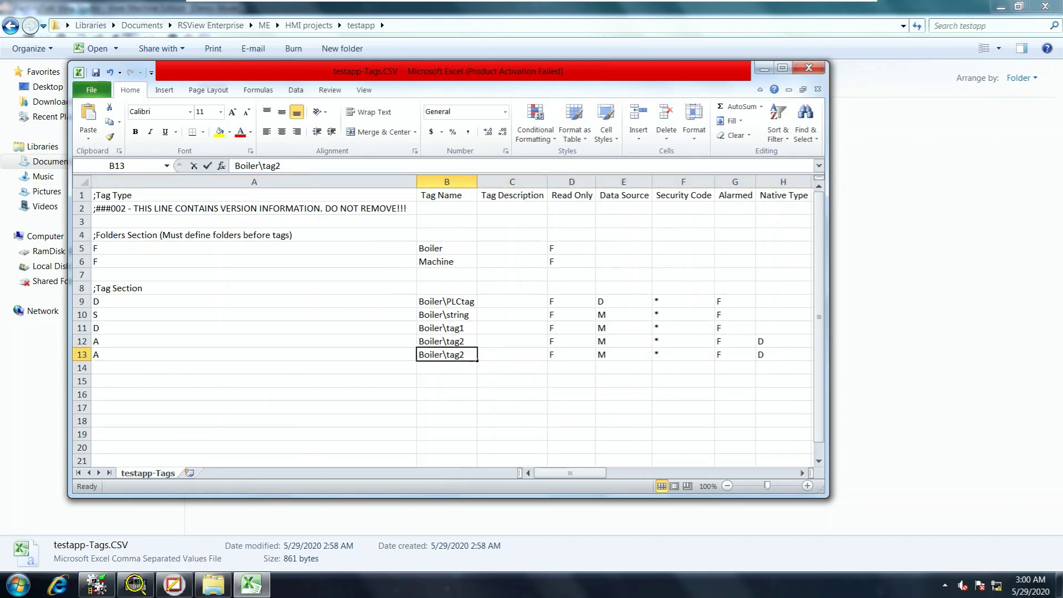
{"action": "key", "text": "BackSpace"}
{"action": "key", "text": "BackSpace"}
{"action": "key", "text": "BackSpace"}
{"action": "key", "text": "BackSpace"}
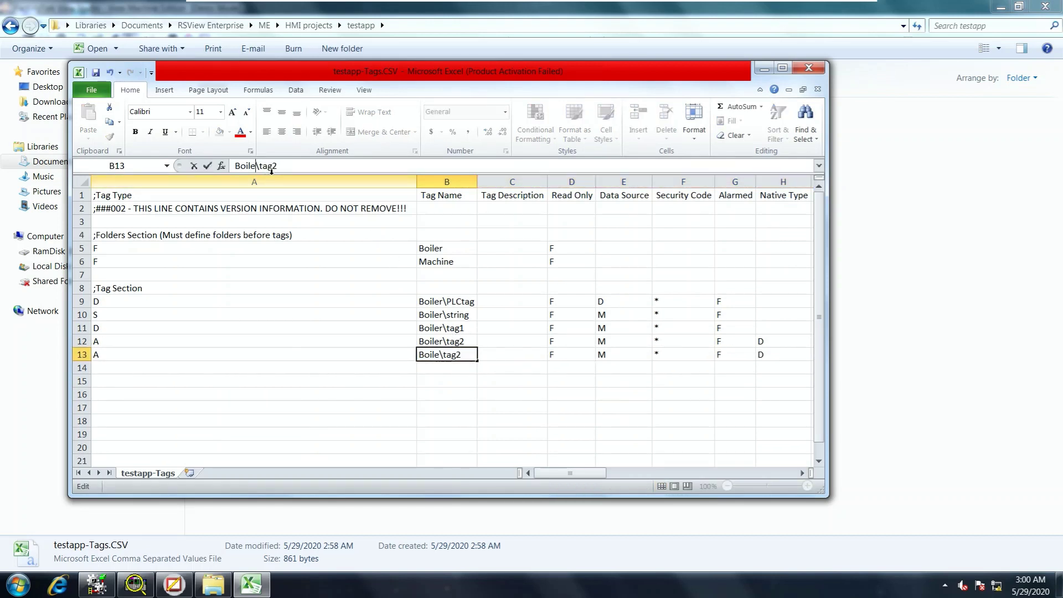
{"action": "key", "text": "BackSpace"}
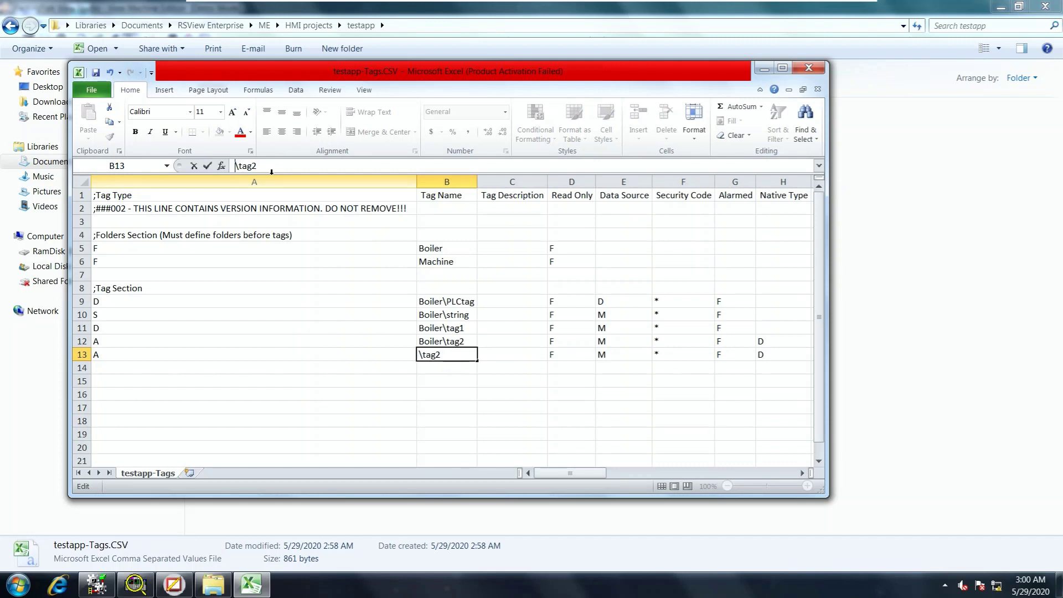
{"action": "type", "text": "Machine"}
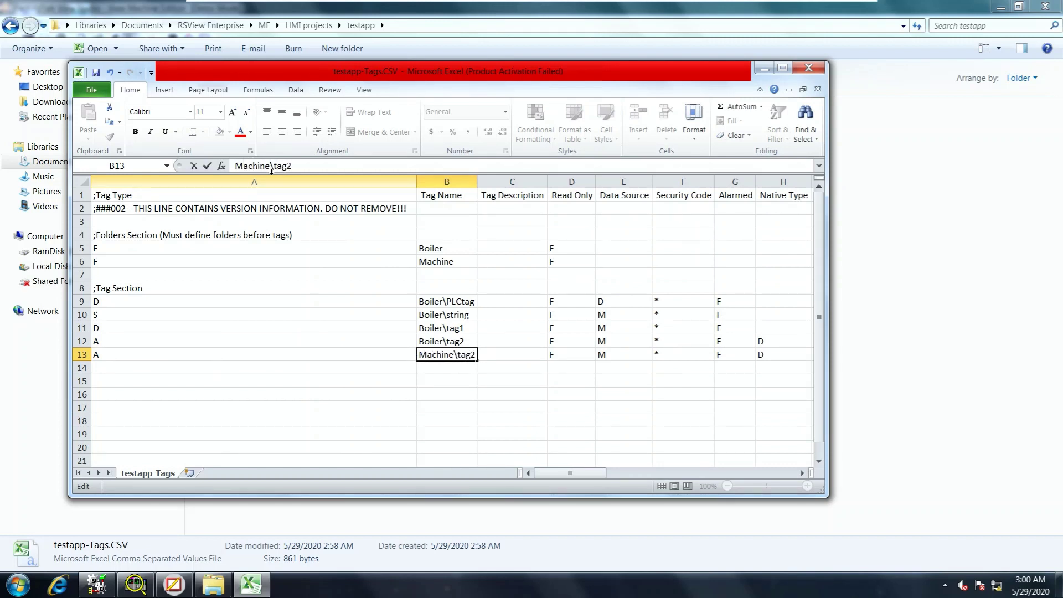
Insert Digitaltag directly after Machine\ in the tag name in cell B13.
{"action": "key", "text": "Right"}
{"action": "key", "text": "Right"}
{"action": "key", "text": "Right"}
{"action": "key", "text": "Left"}
{"action": "key", "text": "Left"}
{"action": "key", "text": "Left"}
{"action": "type", "text": "Digital"}
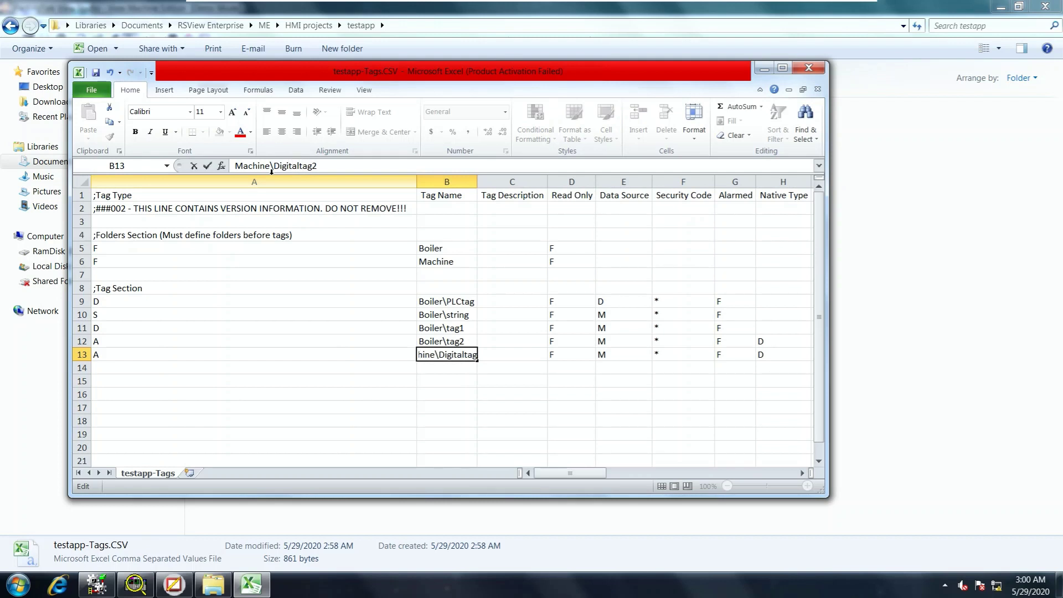
{"action": "type", "text": "tag"}
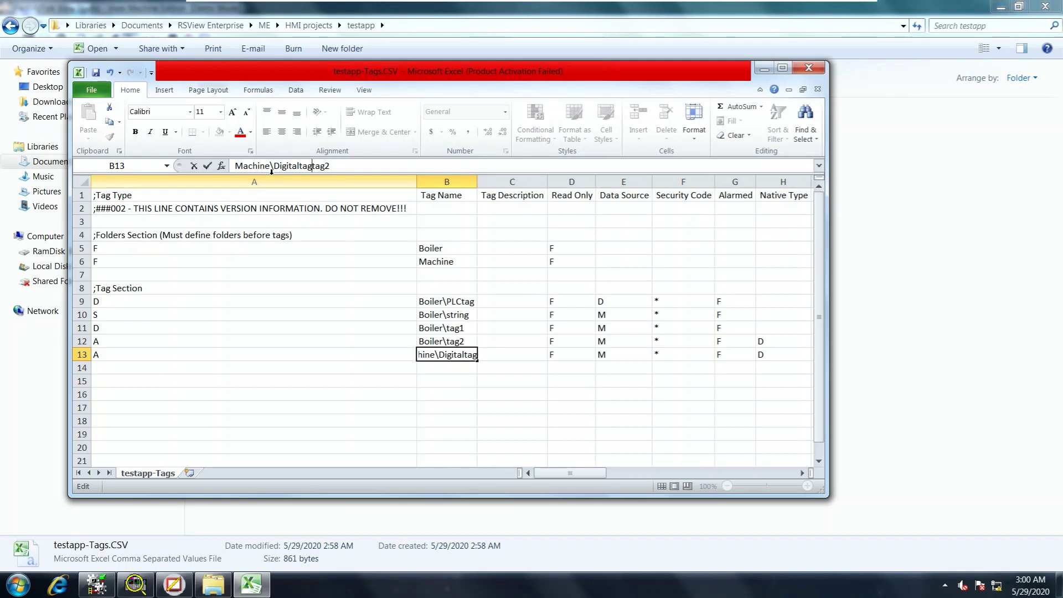